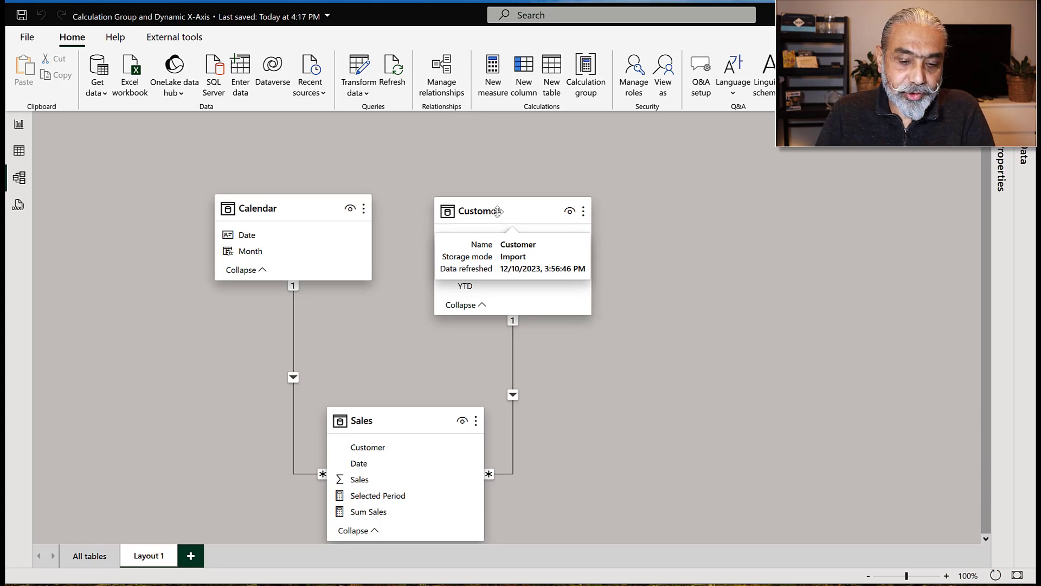
# Review the Customer table in the model diagram and the Sales table's Customer, Date and Sales data.
pyautogui.click(493, 228)
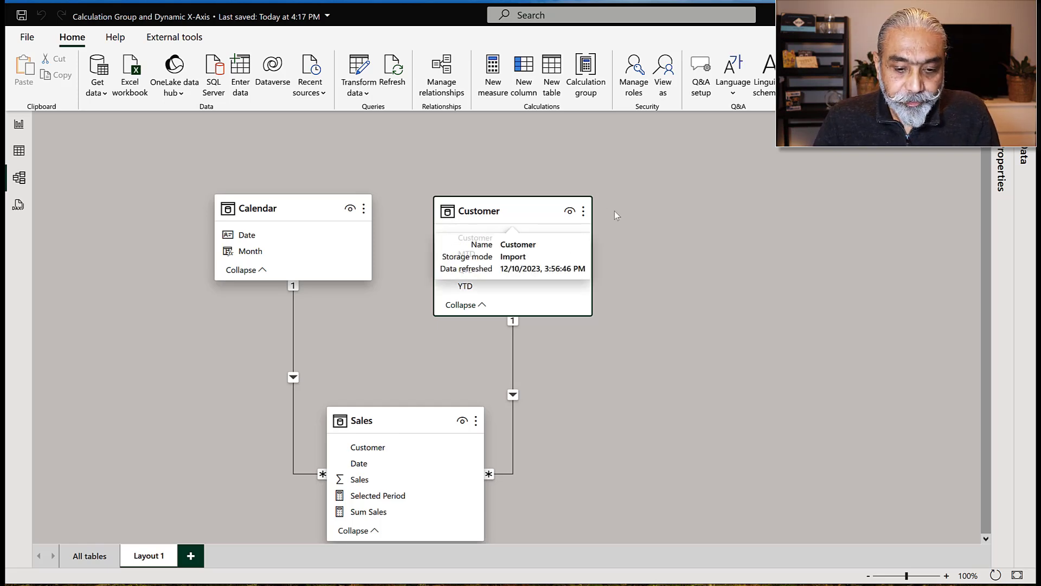
pyautogui.click(30, 157)
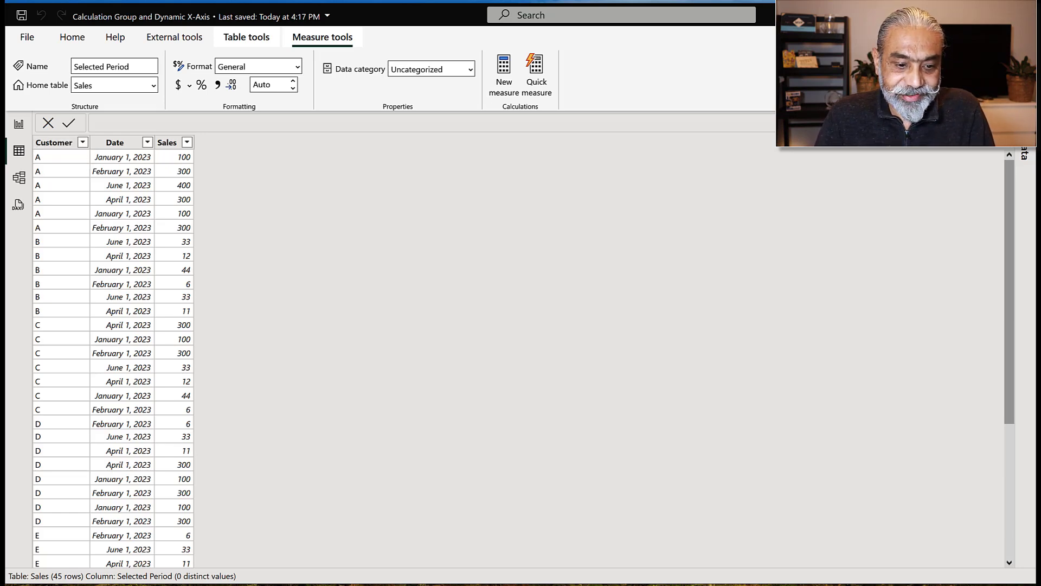
pyautogui.click(65, 146)
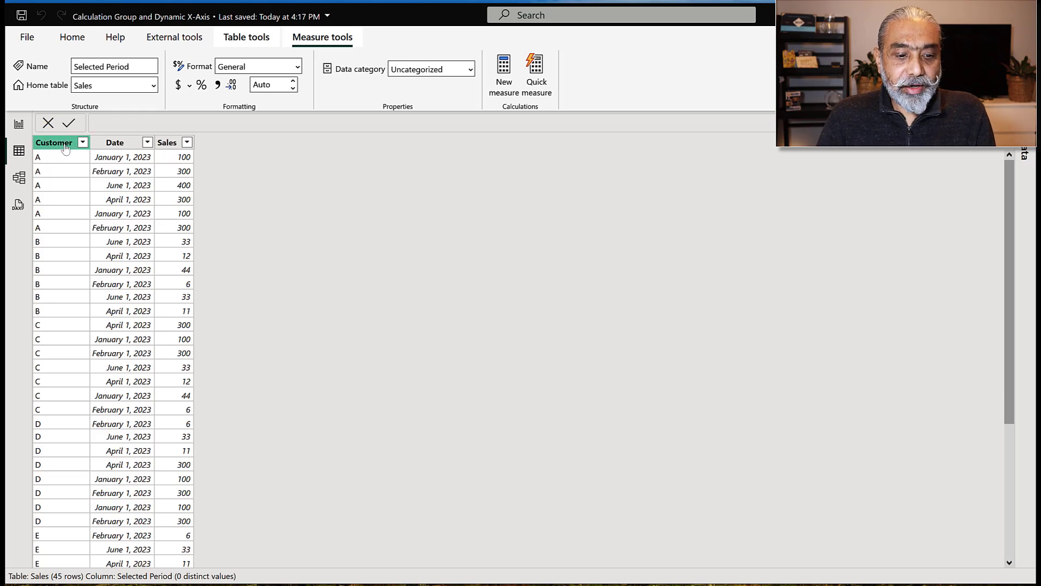
pyautogui.press('Right')
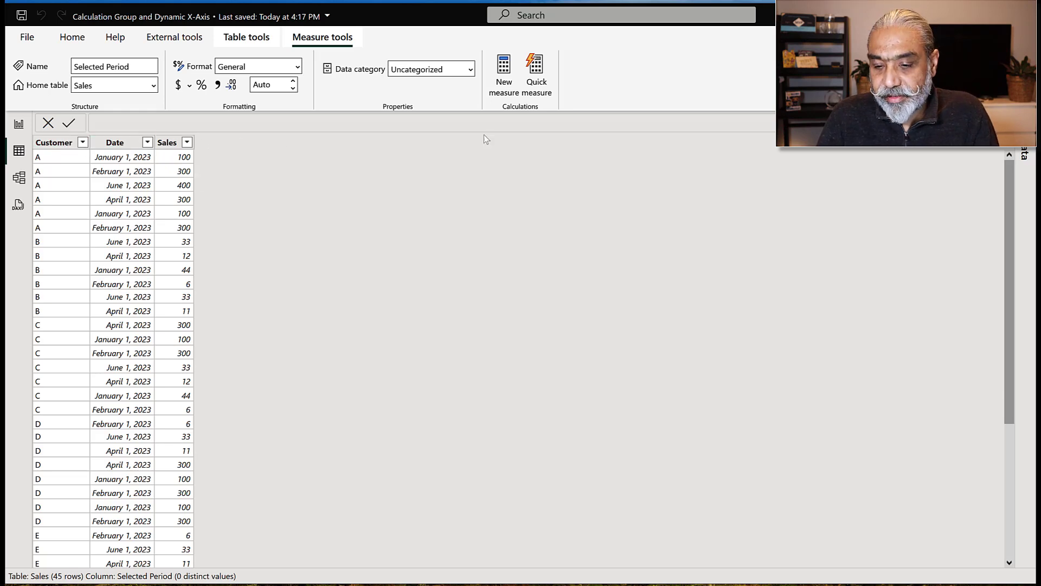
# Show the Customer table's data and widen its MTD, YTD and QTD columns for reading.
pyautogui.click(1023, 162)
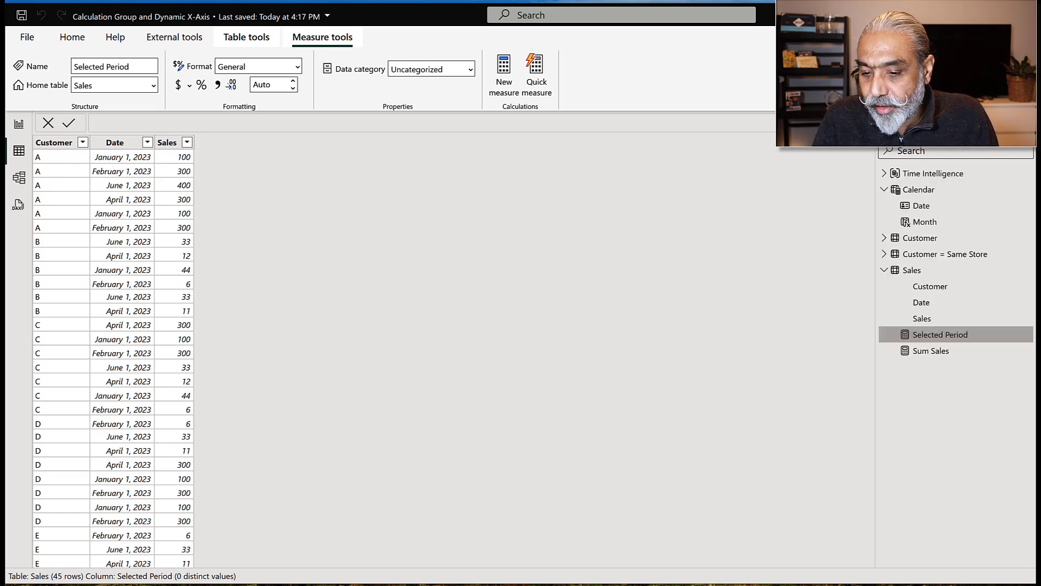
pyautogui.click(930, 237)
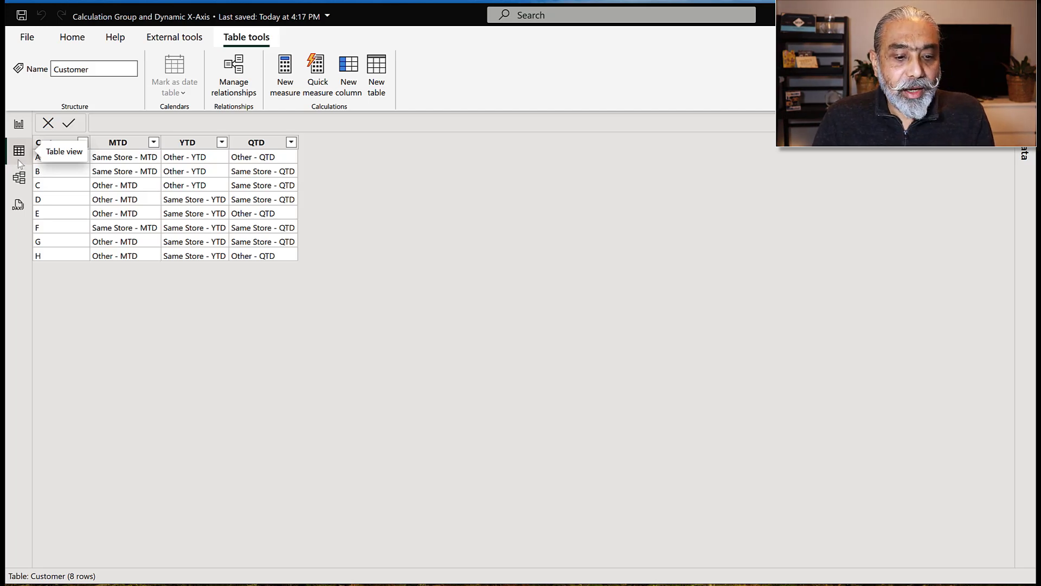
pyautogui.moveTo(189, 149); pyautogui.dragTo(439, 151)
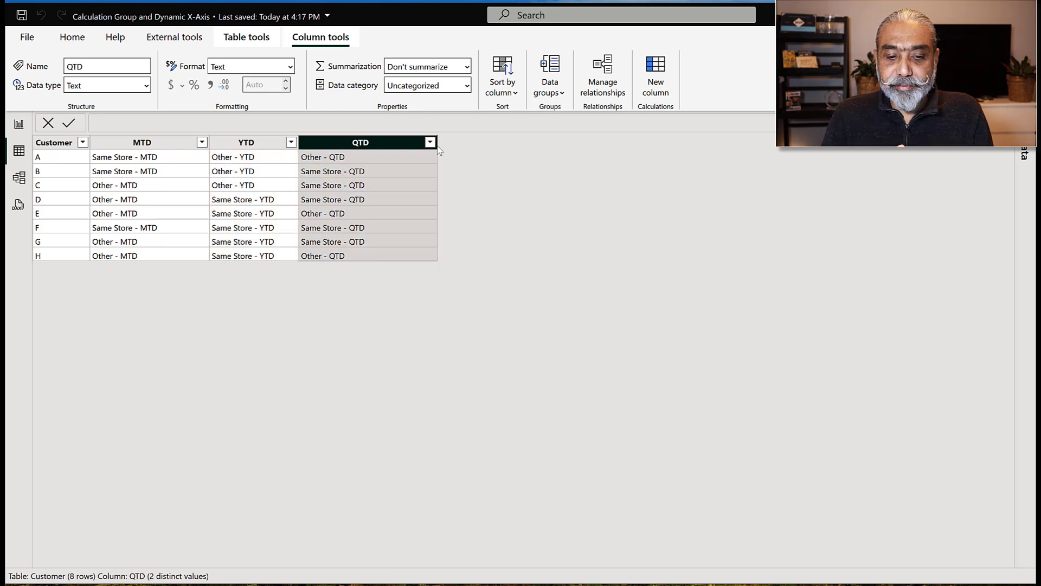
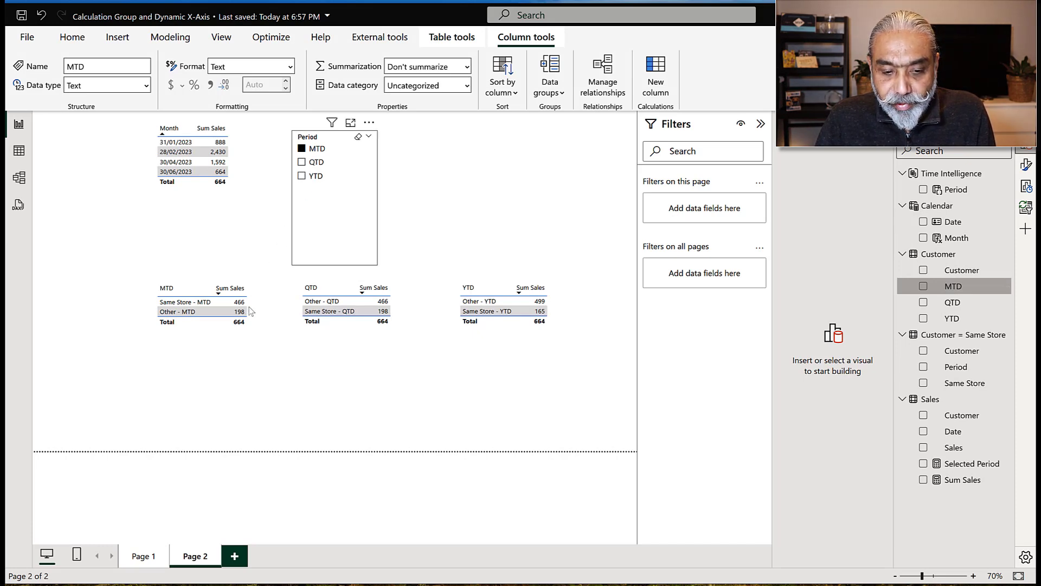
# Compare the MTD, QTD and YTD tables on Page 2 with Period set to QTD, YTD, and QTD again.
pyautogui.click(302, 161)
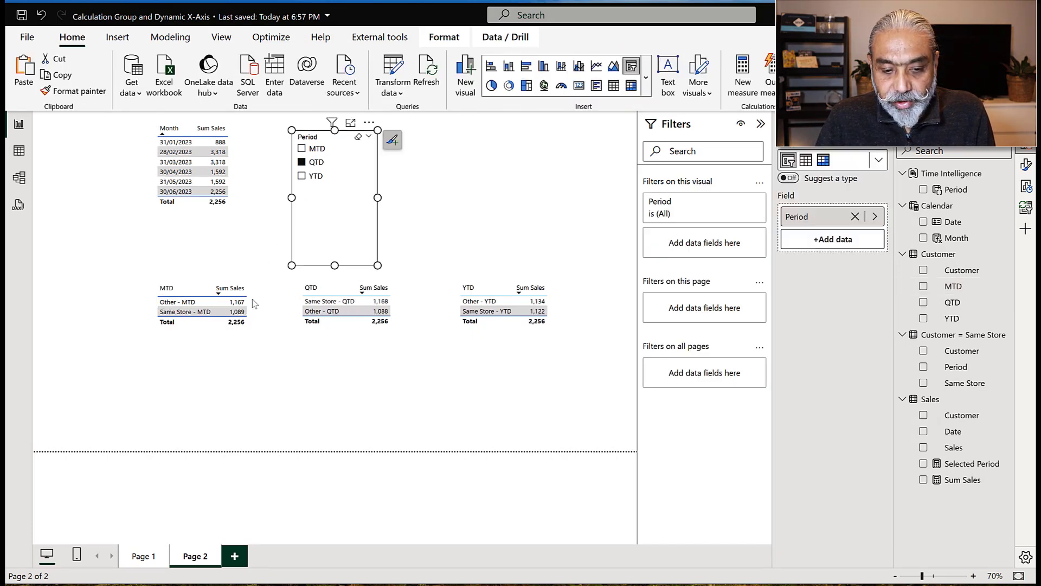
pyautogui.click(314, 177)
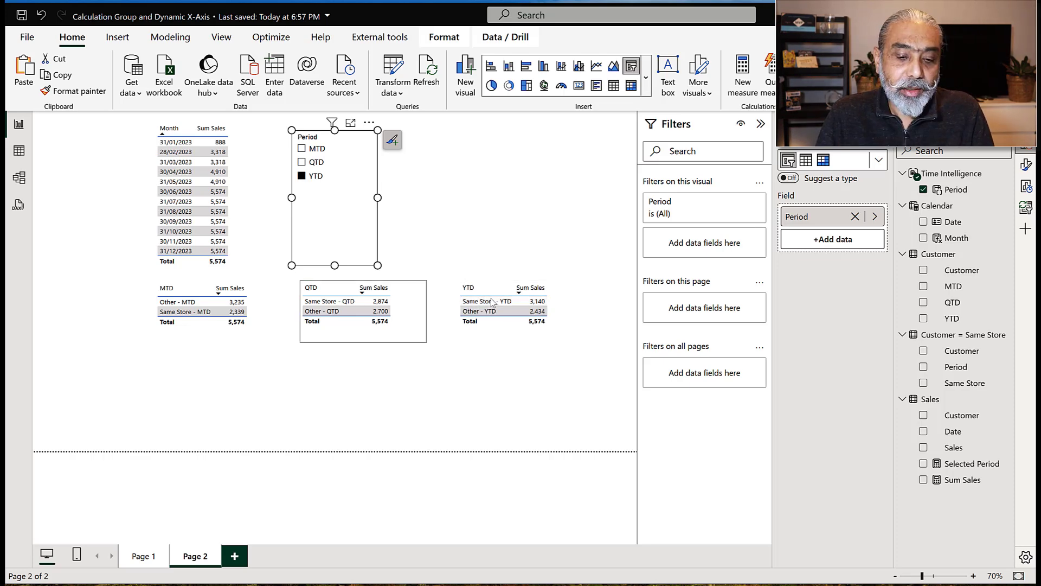
pyautogui.click(317, 163)
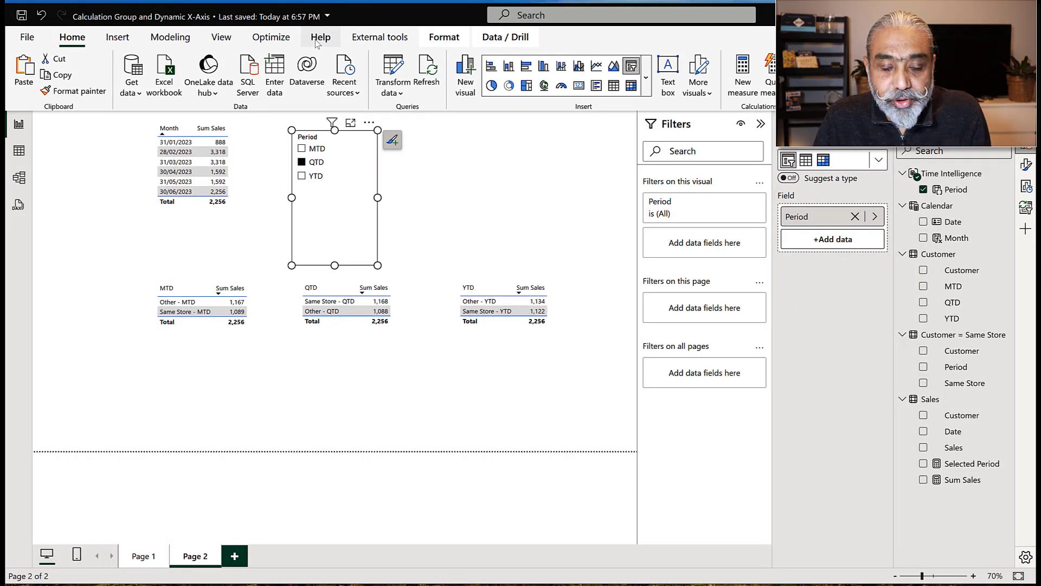
# Open the Customer = Same Store query in the Power Query Editor and compare its Source and Unpivoted Other Columns steps.
pyautogui.click(393, 74)
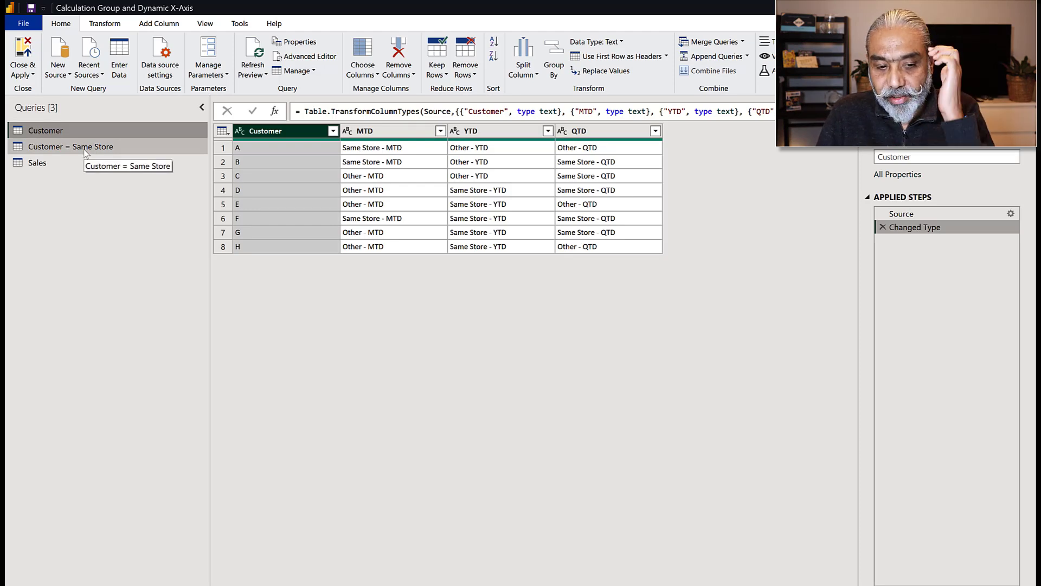
pyautogui.click(84, 148)
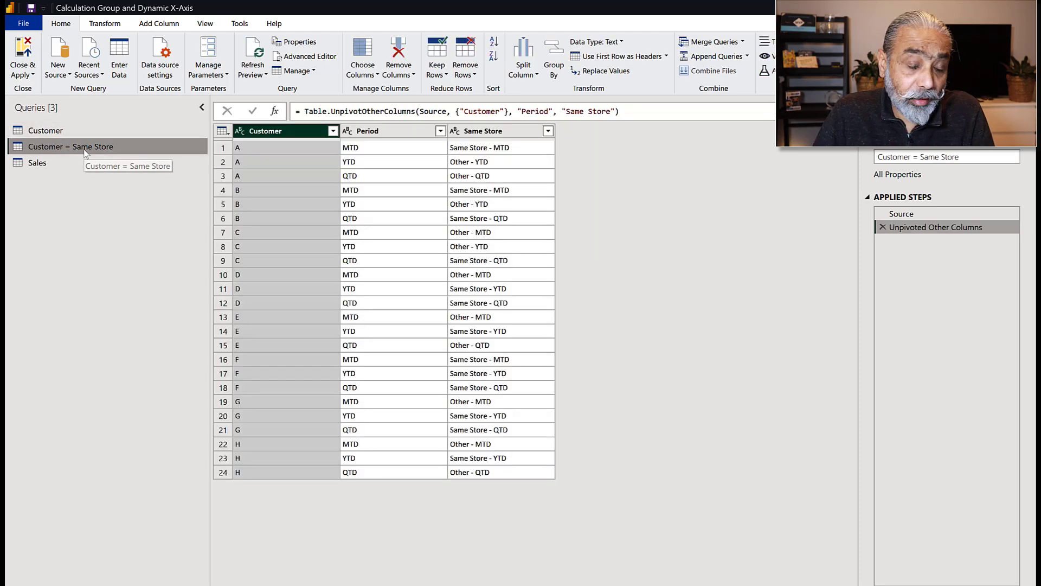
pyautogui.click(929, 217)
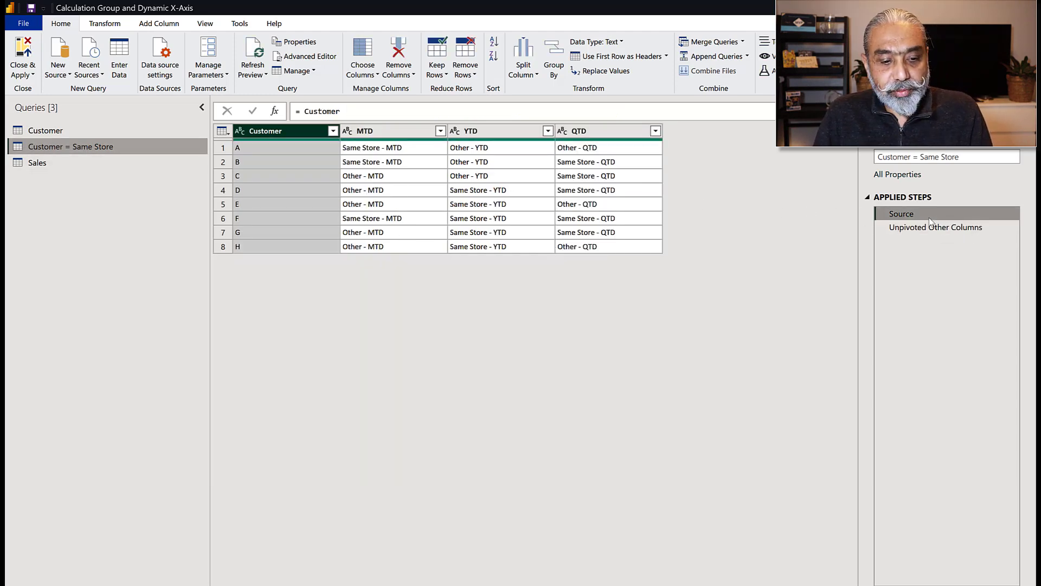
pyautogui.click(956, 230)
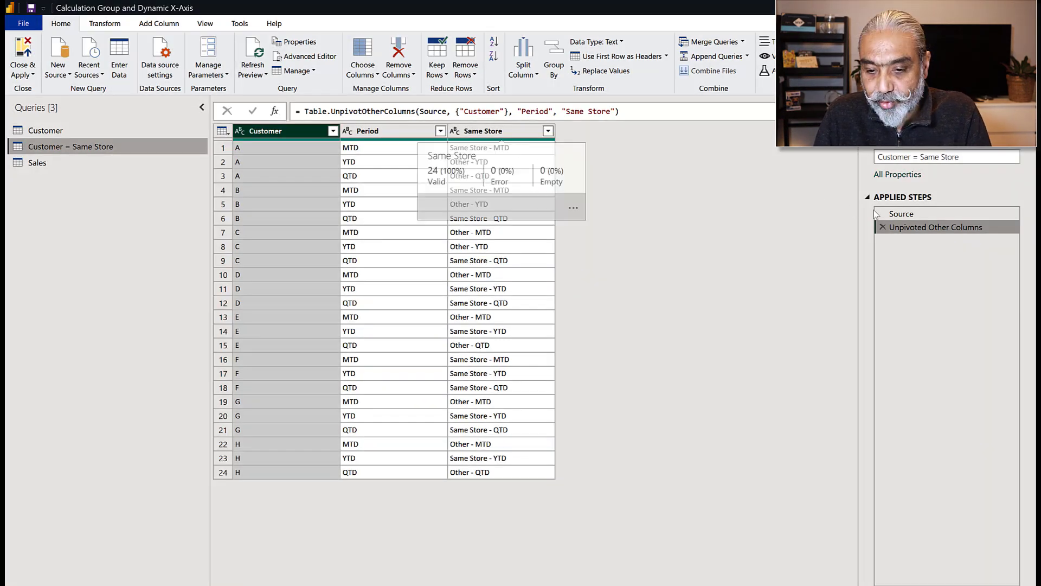
pyautogui.click(916, 216)
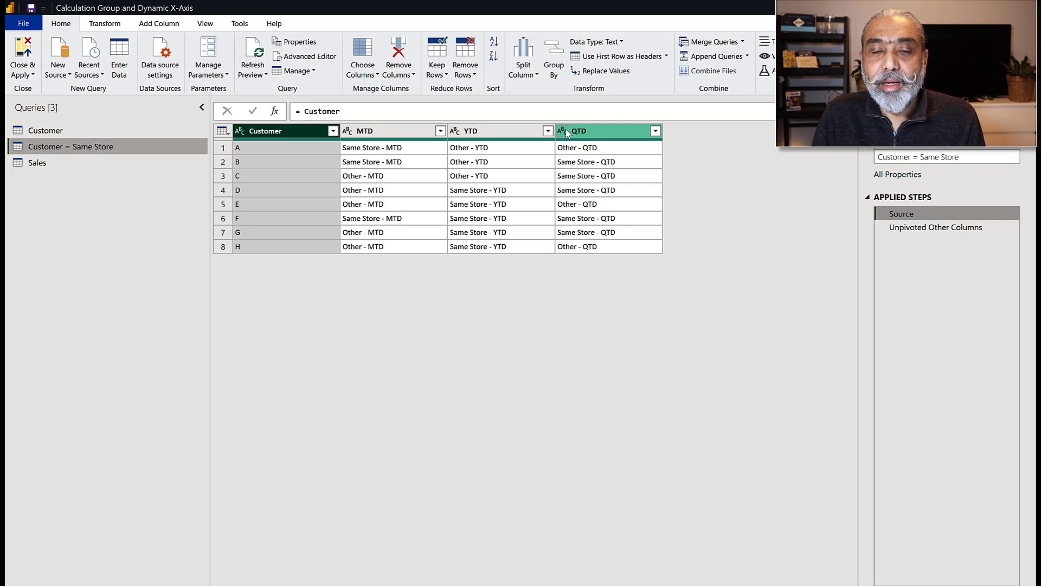
pyautogui.click(928, 232)
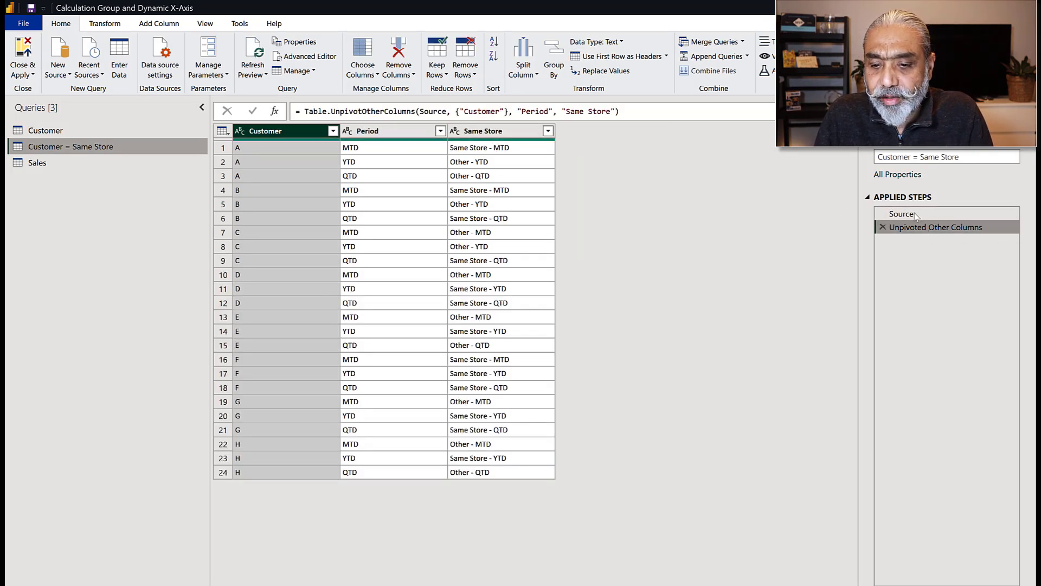
# Look up the unpivot options for the Source step's Customer column, return to Unpivoted Other Columns, and close the query editor.
pyautogui.click(913, 214)
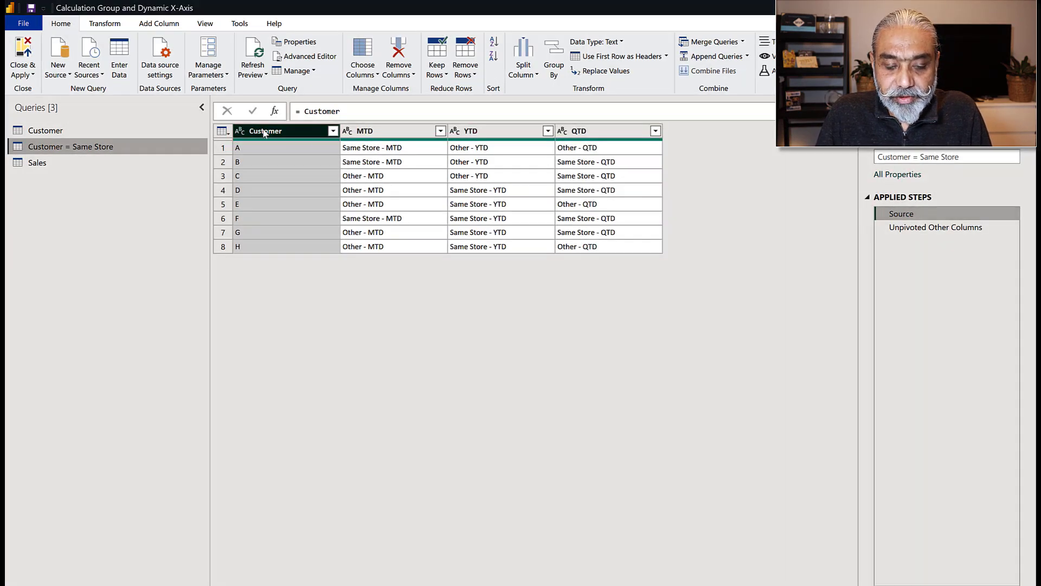
pyautogui.rightClick(264, 132)
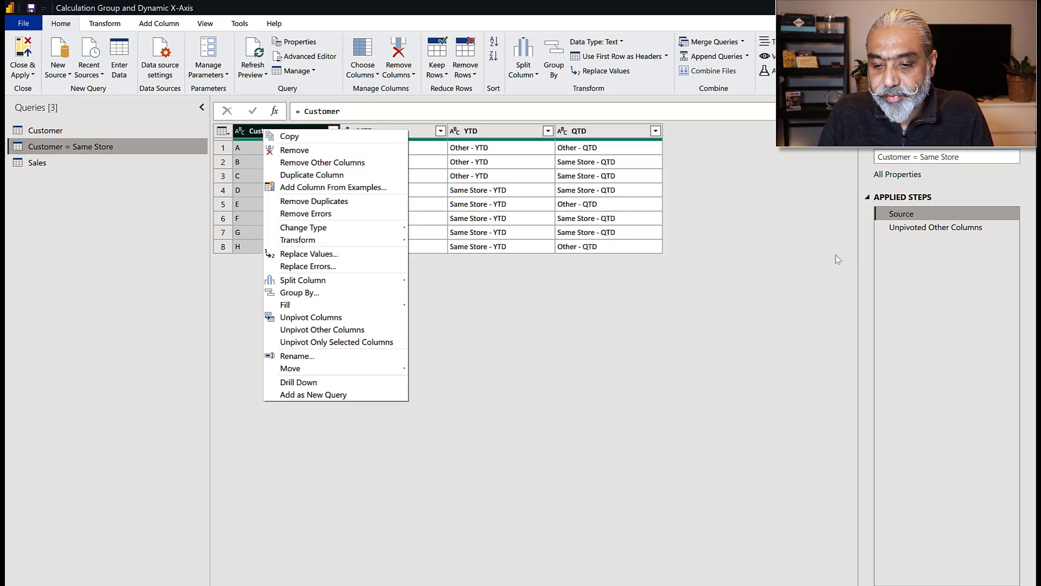
pyautogui.click(945, 239)
pyautogui.click(945, 230)
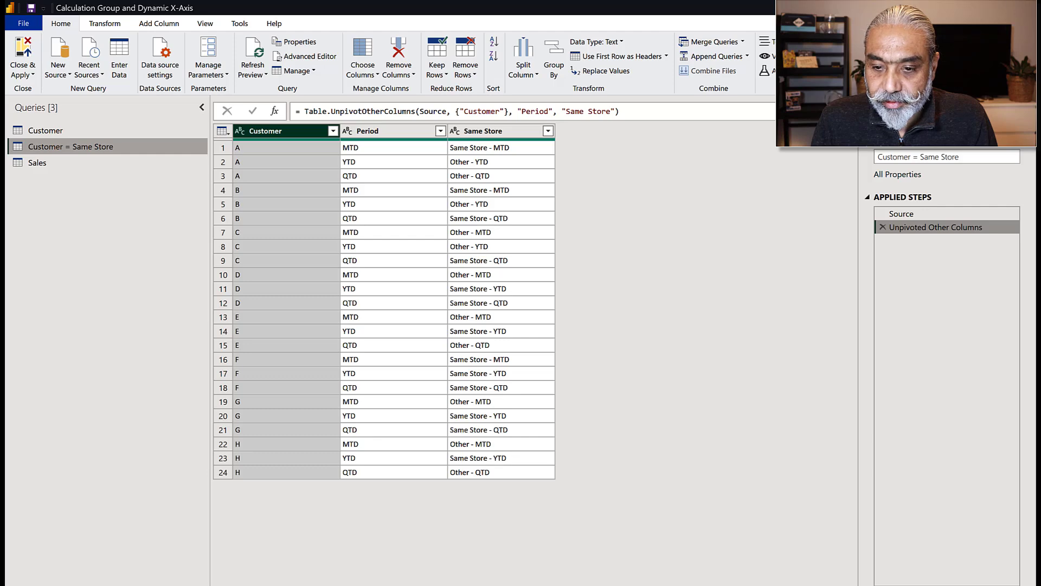
pyautogui.hotkey('alt', 'F4')
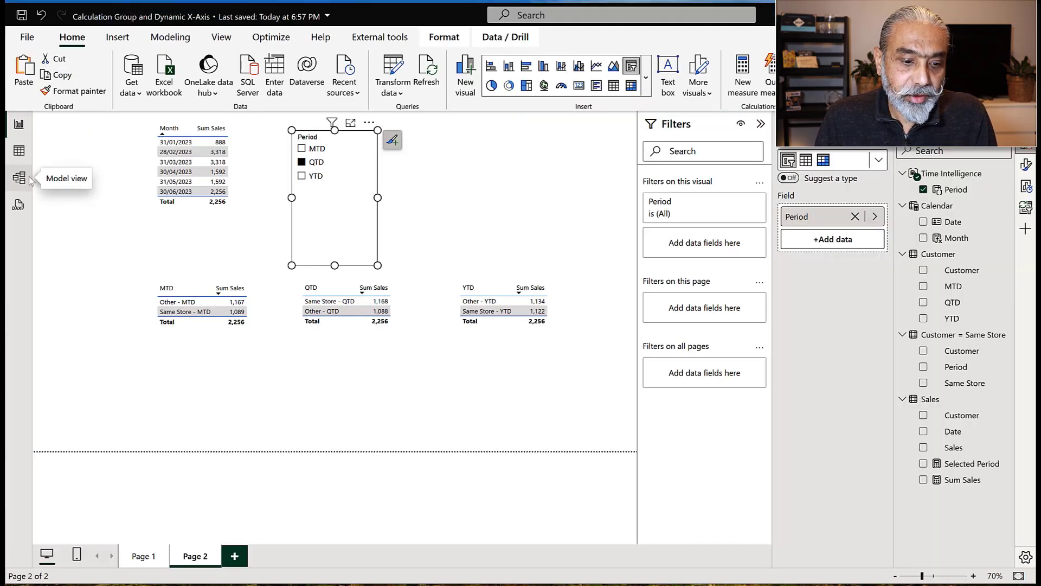
pyautogui.hotkey('alt', 'F4')
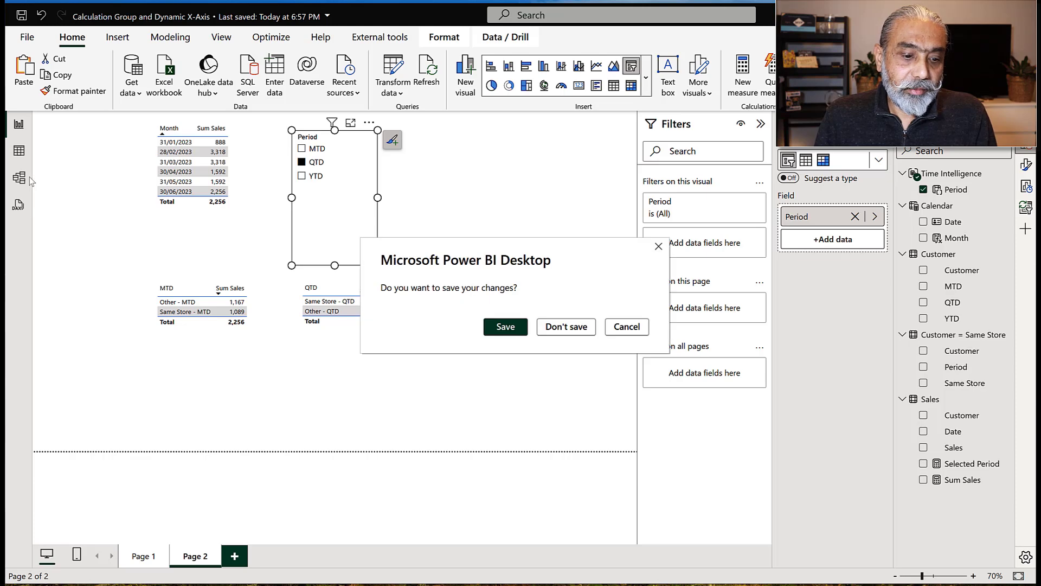
pyautogui.click(634, 331)
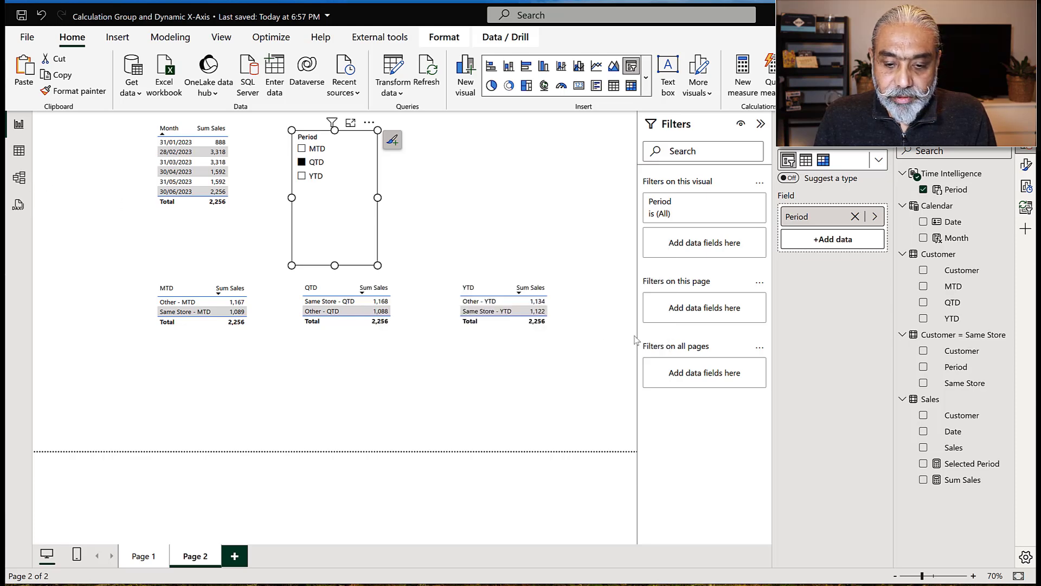
# Add the Customer = Same Store table to the Layout 1 model diagram and place it beside Sales, below and right of Customer.
pyautogui.click(18, 178)
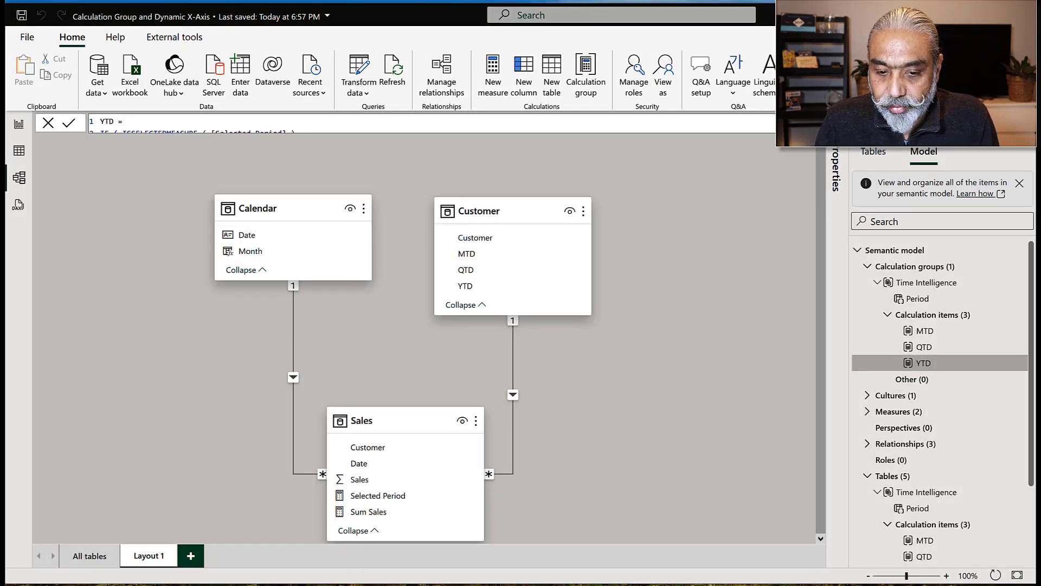
pyautogui.click(873, 153)
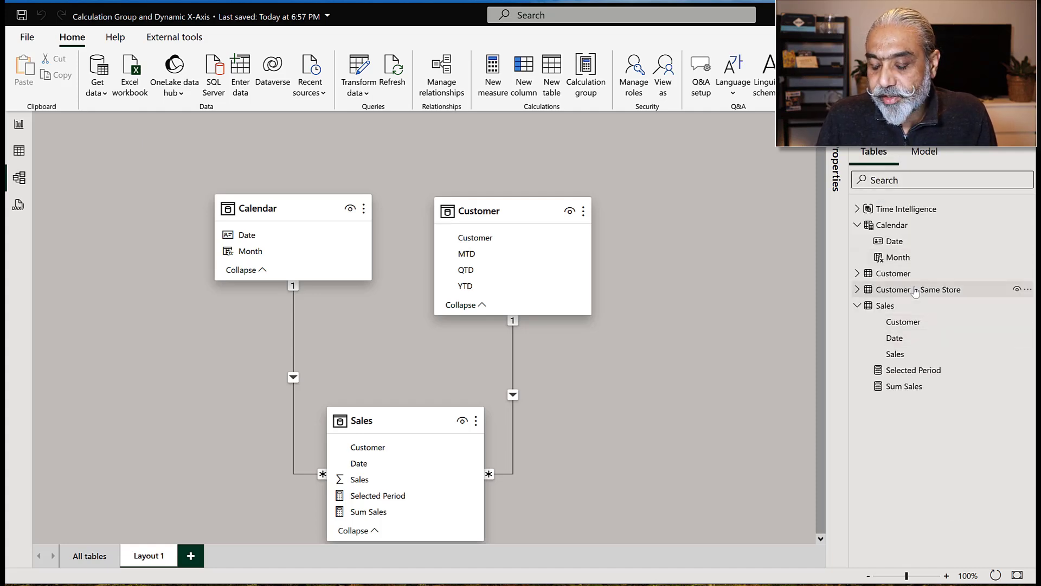
pyautogui.moveTo(915, 291); pyautogui.dragTo(204, 376)
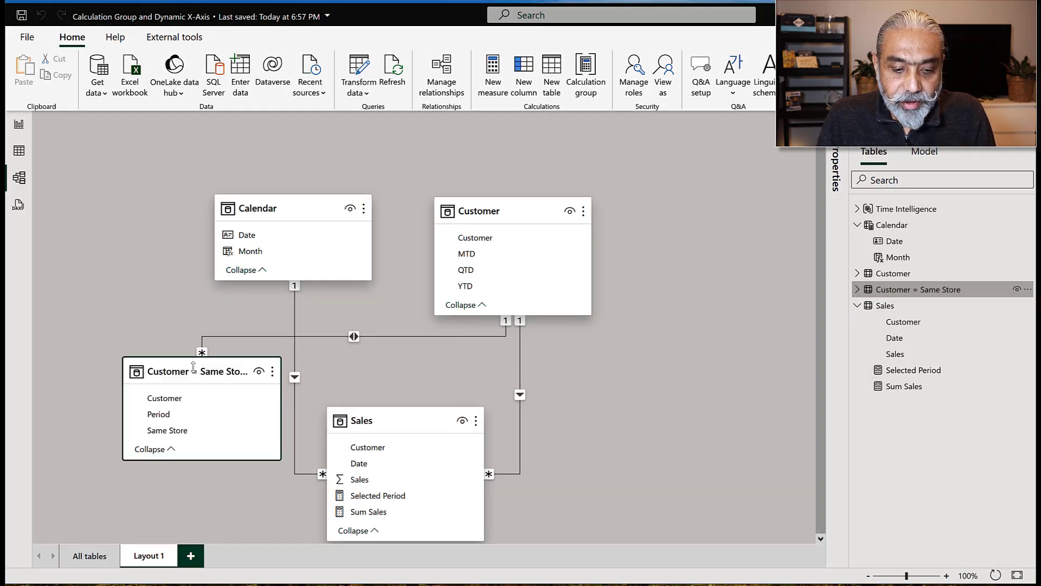
pyautogui.moveTo(796, 347); pyautogui.dragTo(694, 374)
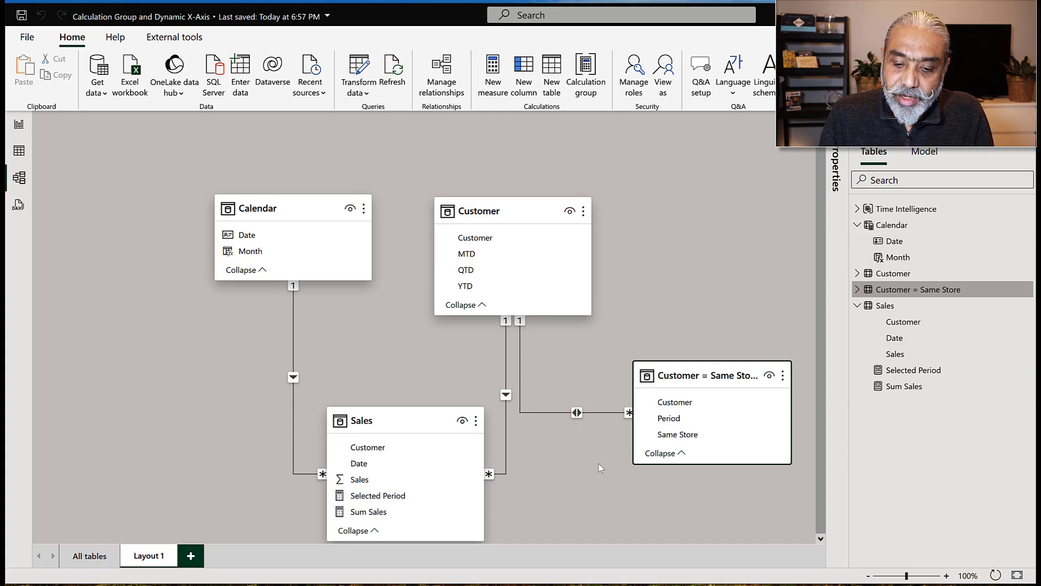
pyautogui.scroll(1, 637, 515)
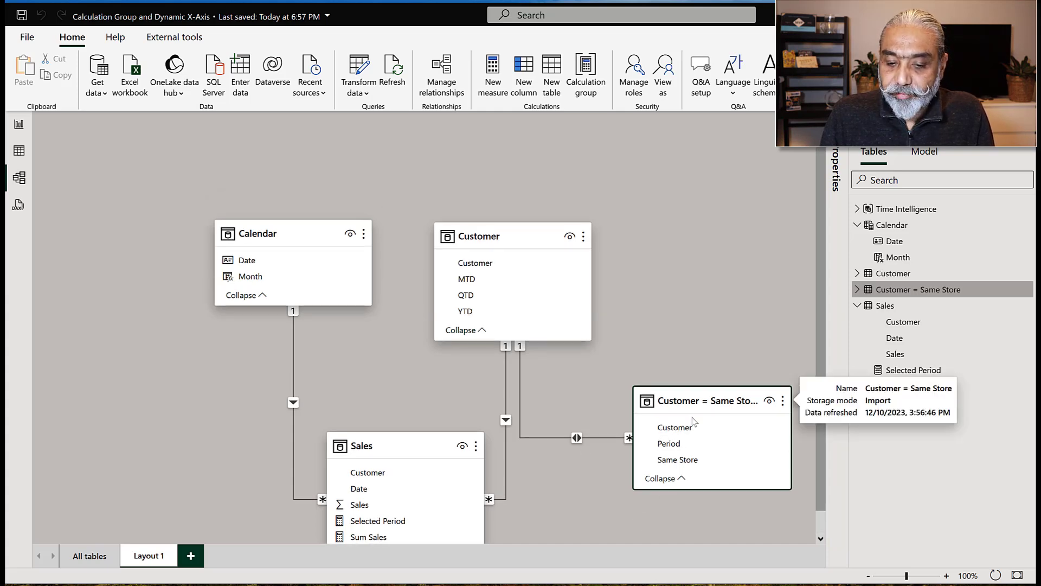
pyautogui.moveTo(693, 415)
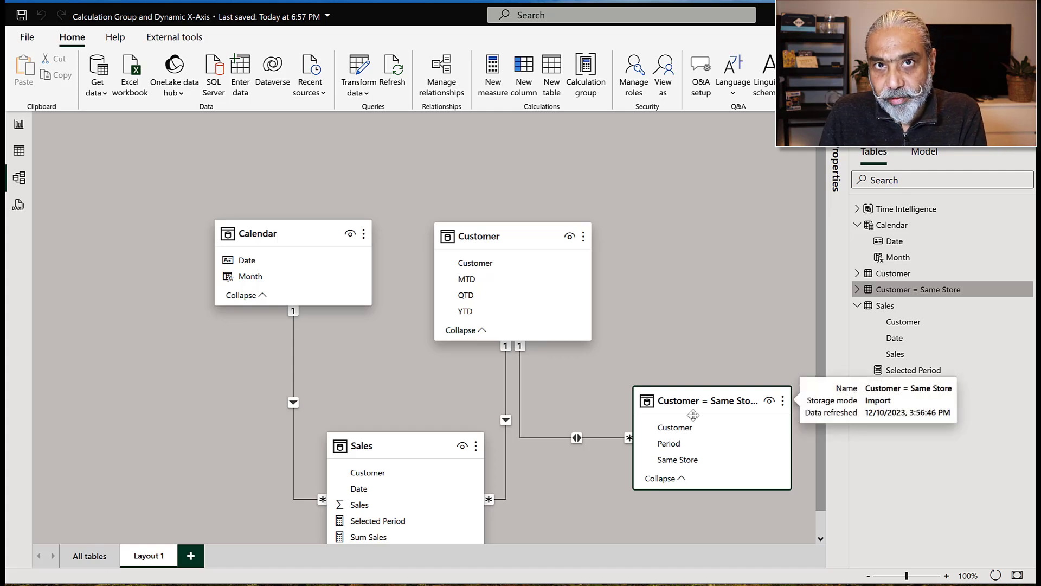
pyautogui.moveTo(469, 224)
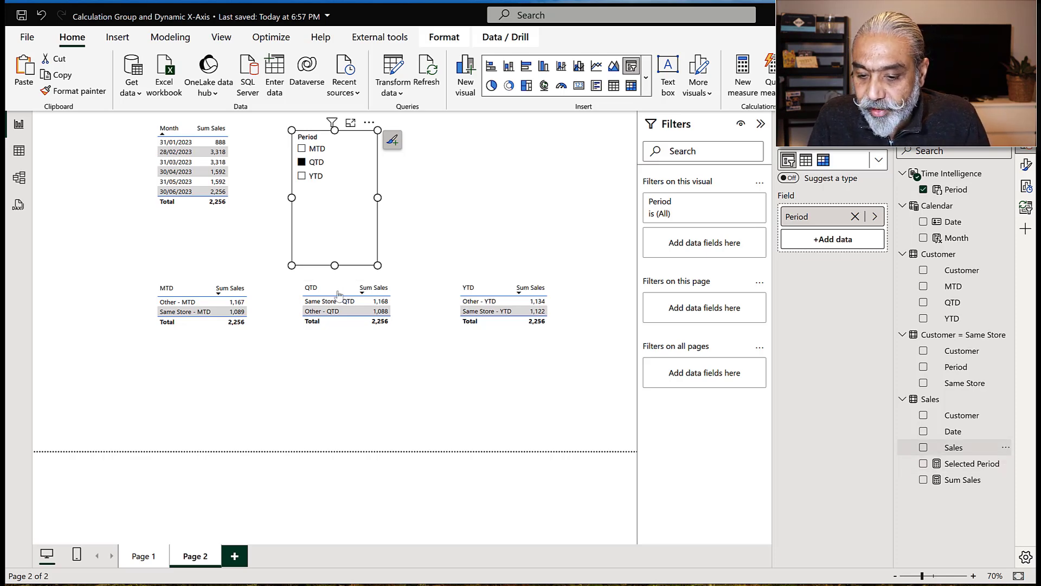
# Create a wide table visual of Same Store and Sum Sales below the QTD and YTD tables on Page 2.
pyautogui.click(956, 334)
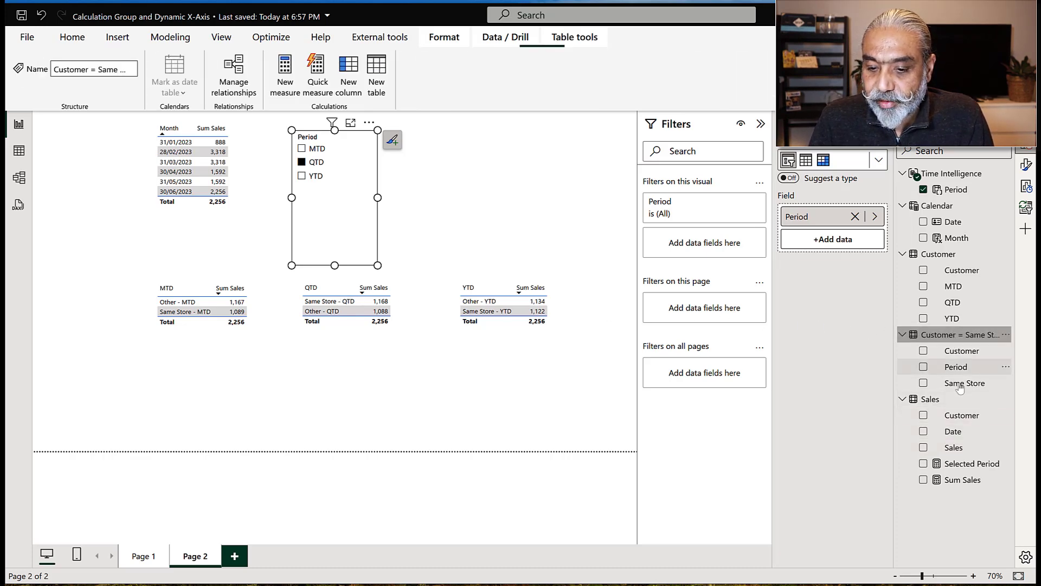
pyautogui.moveTo(961, 384); pyautogui.dragTo(315, 394)
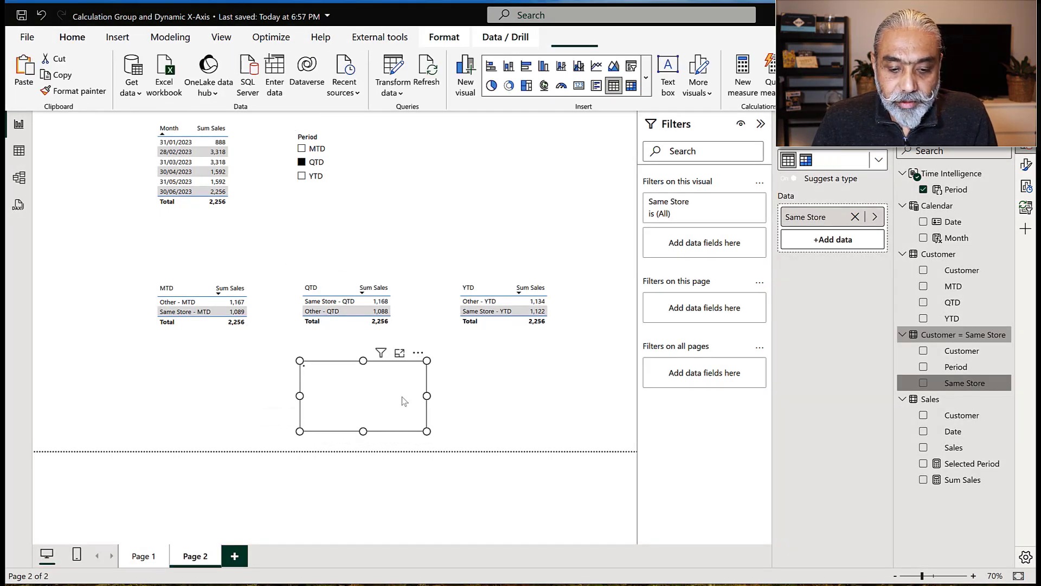
pyautogui.moveTo(427, 395); pyautogui.dragTo(565, 401)
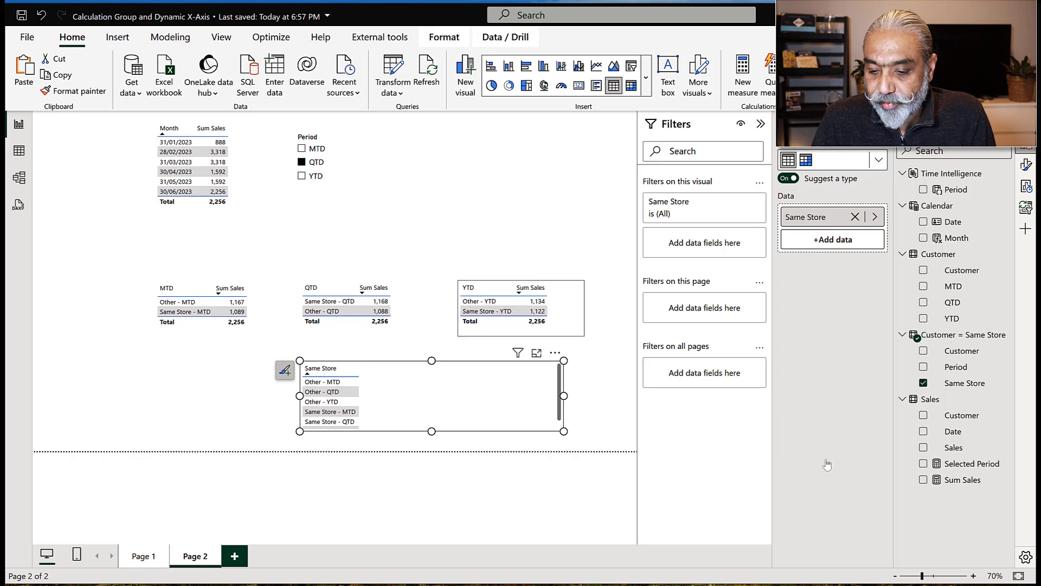
pyautogui.click(922, 480)
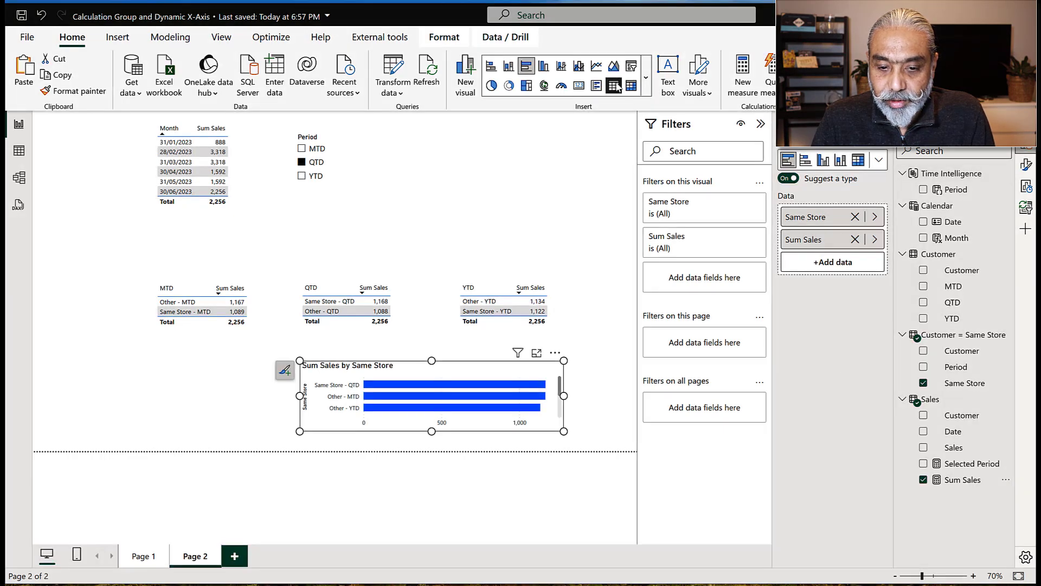
pyautogui.click(614, 86)
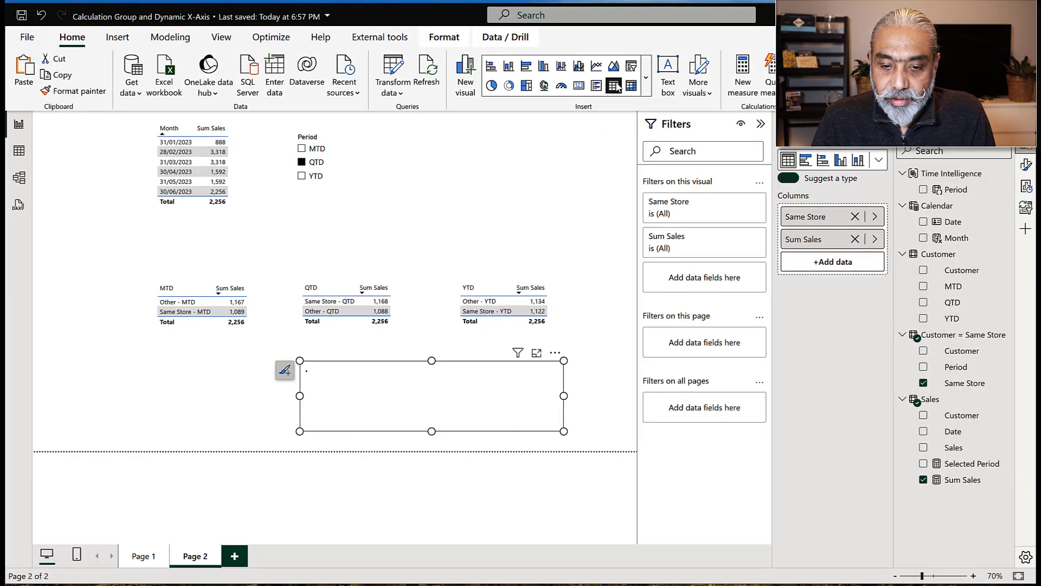
# Move the Same Store table up beside the Period slicer and make it tall enough to show all its rows.
pyautogui.moveTo(431, 431); pyautogui.dragTo(434, 449)
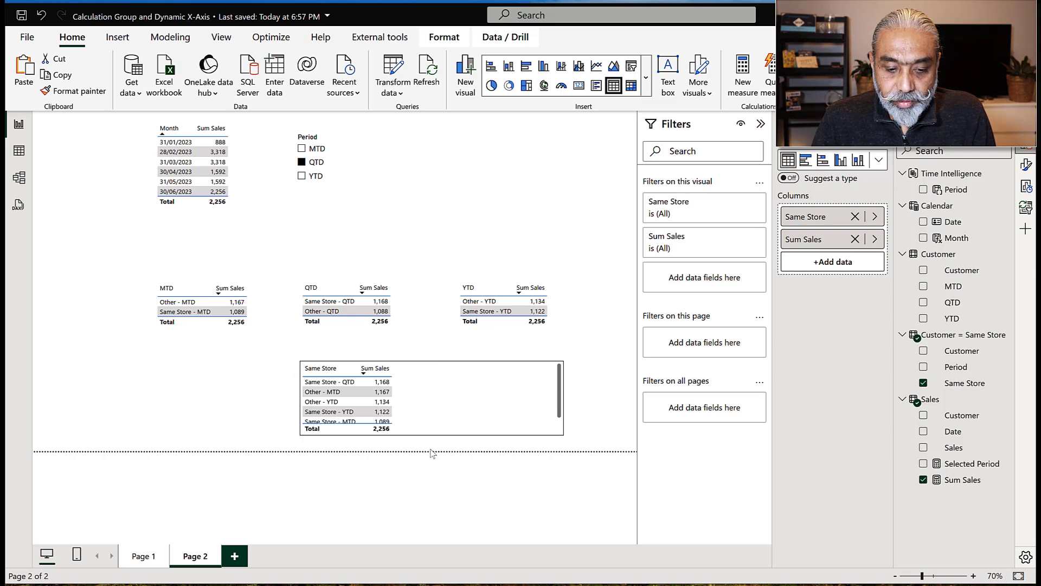
pyautogui.moveTo(453, 390); pyautogui.dragTo(516, 160)
pyautogui.moveTo(505, 206); pyautogui.dragTo(509, 234)
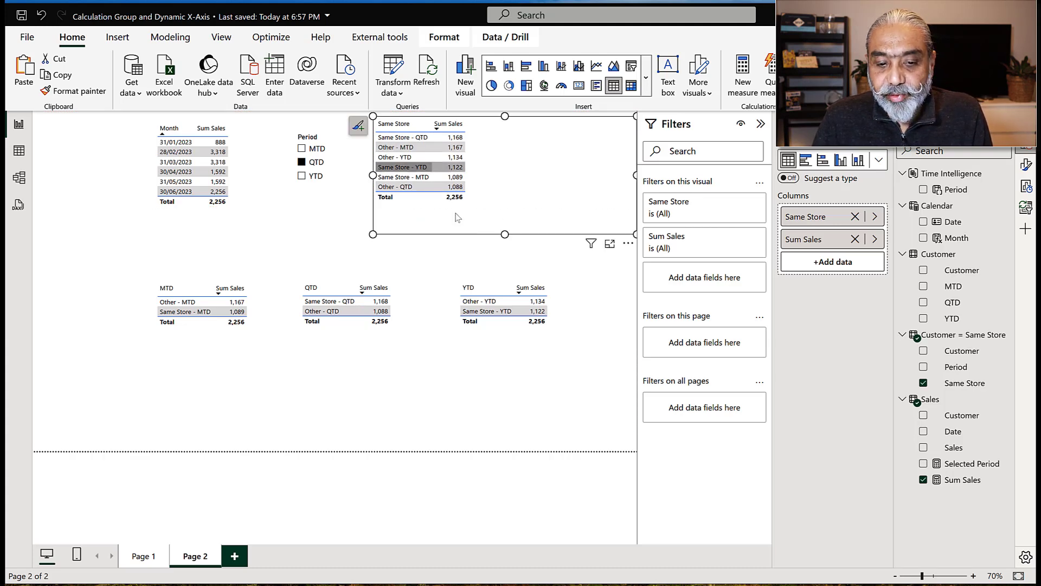
# Shift the Period slicer left, clear of the Same Store table, and compare that table's categories under MTD and QTD.
pyautogui.click(313, 154)
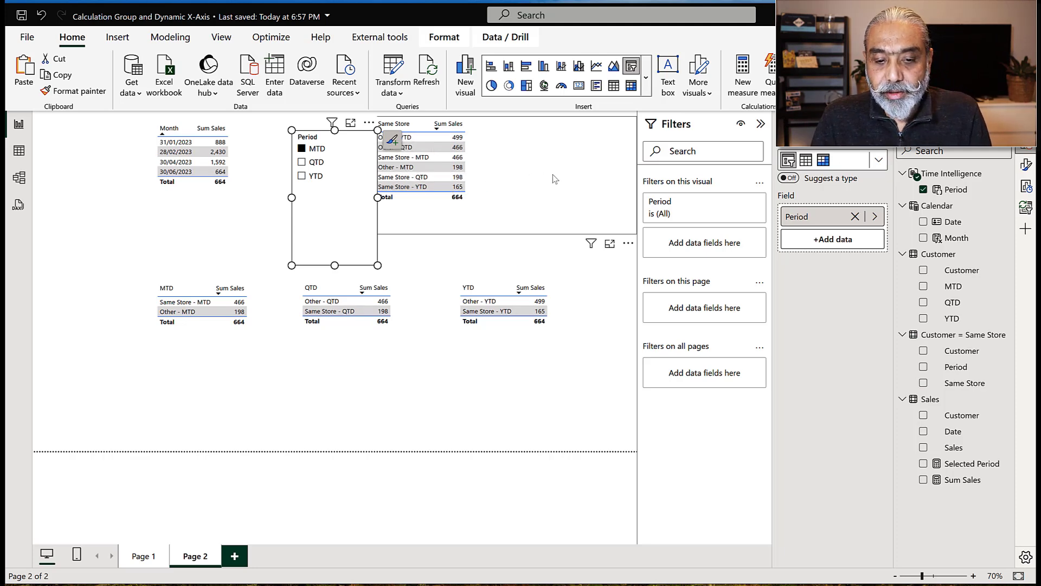
pyautogui.click(407, 200)
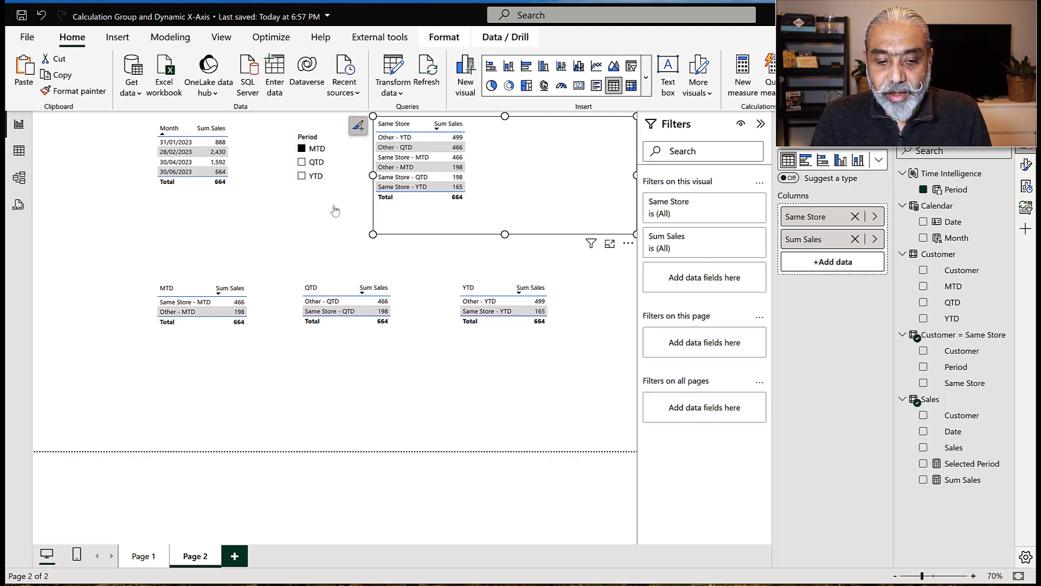
pyautogui.click(318, 208)
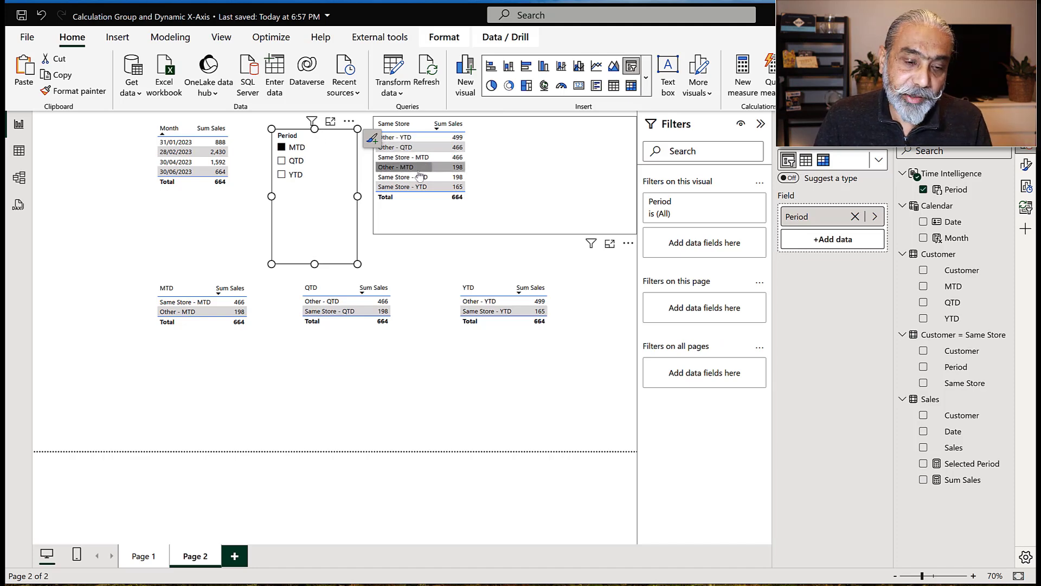
pyautogui.click(297, 161)
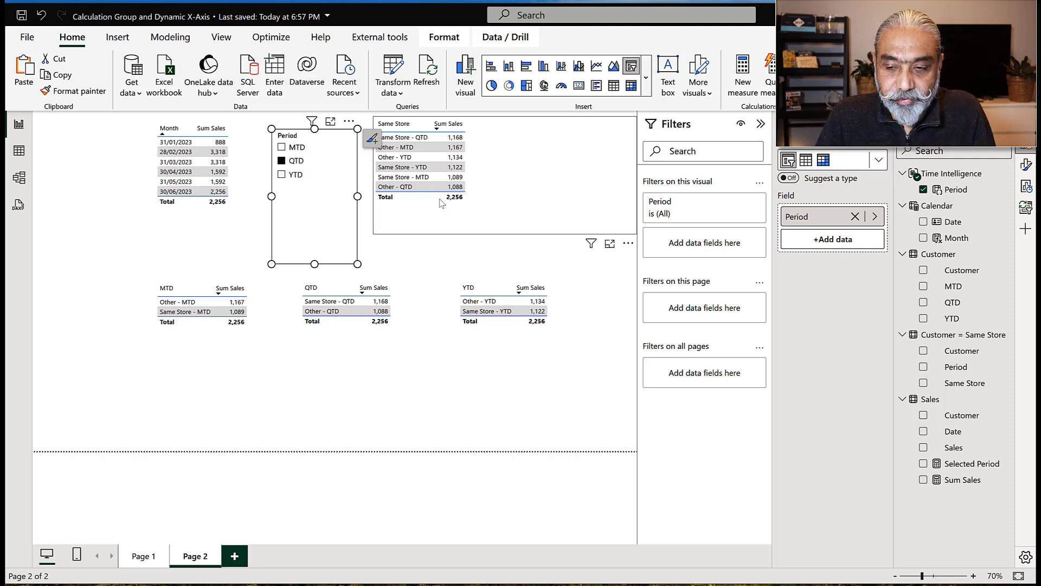
# Examine the Selected Period measure's formula, from INT through the SELECTEDVALUE comparison of the Time Intelligence and Customer = Same Store periods.
pyautogui.click(971, 463)
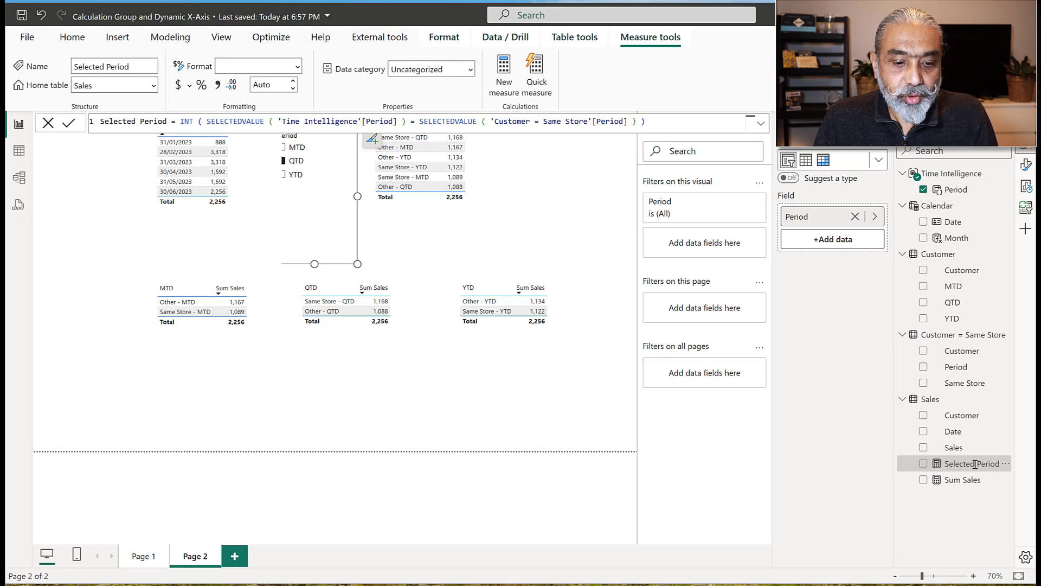
pyautogui.click(266, 121)
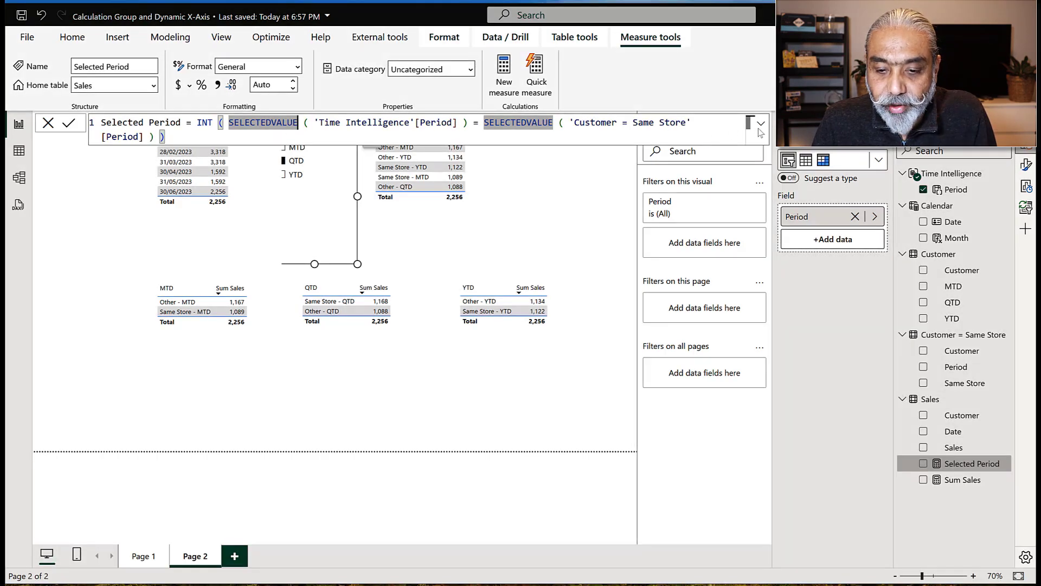
pyautogui.click(760, 124)
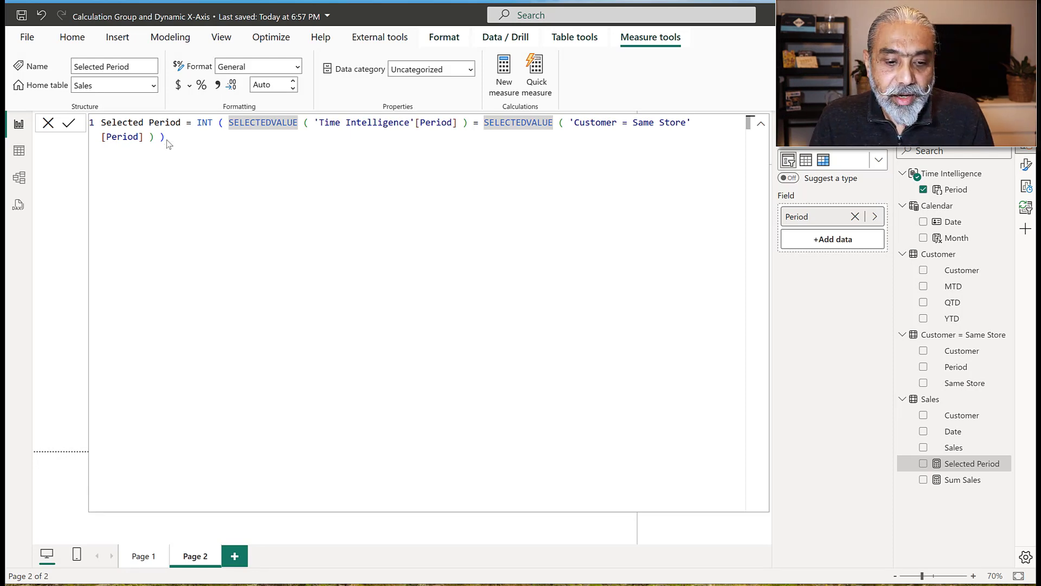
pyautogui.click(205, 126)
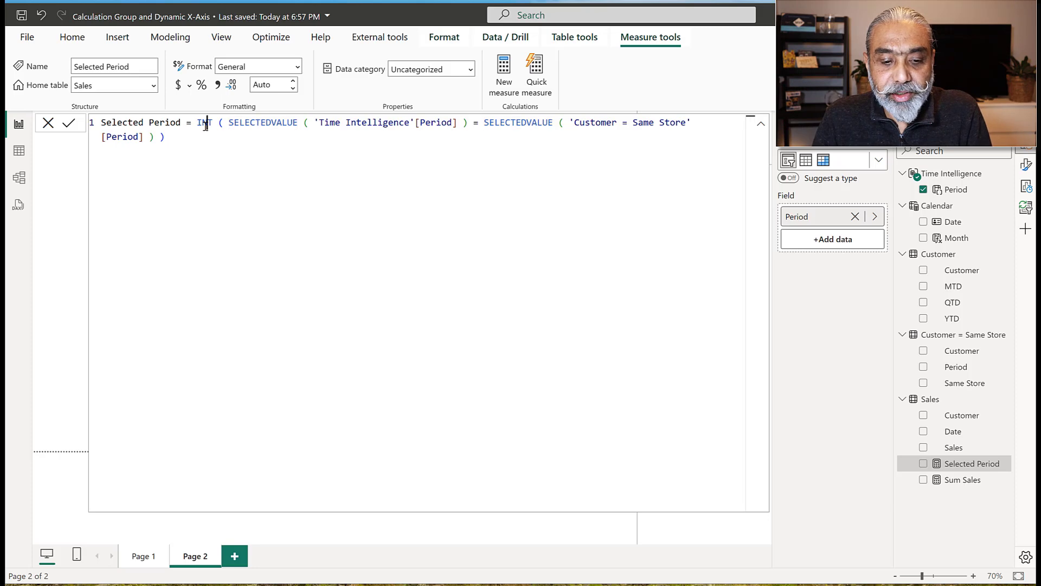
pyautogui.click(229, 126)
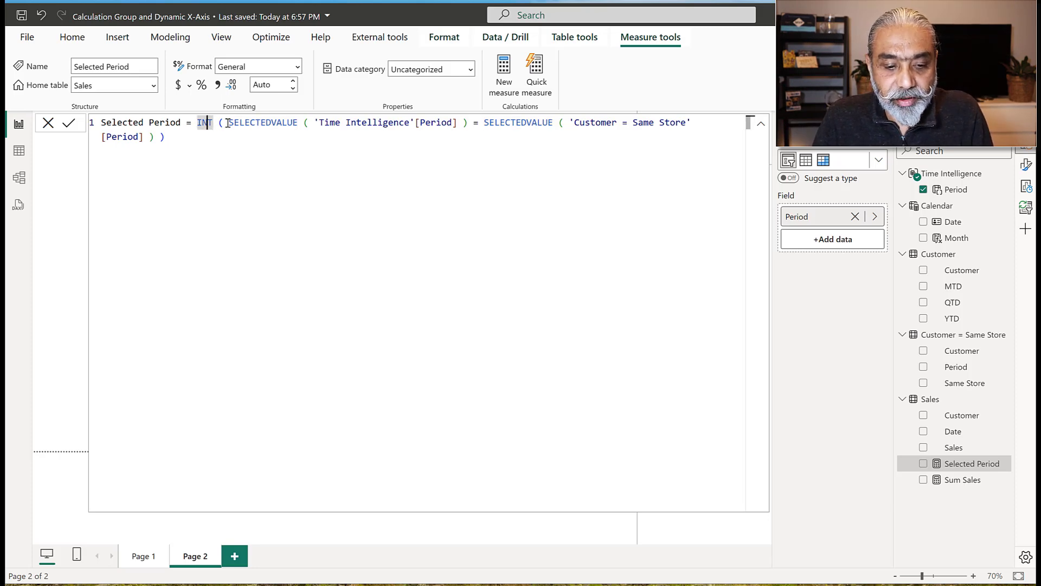
pyautogui.hotkey('ctrl', 'shift', 'End')
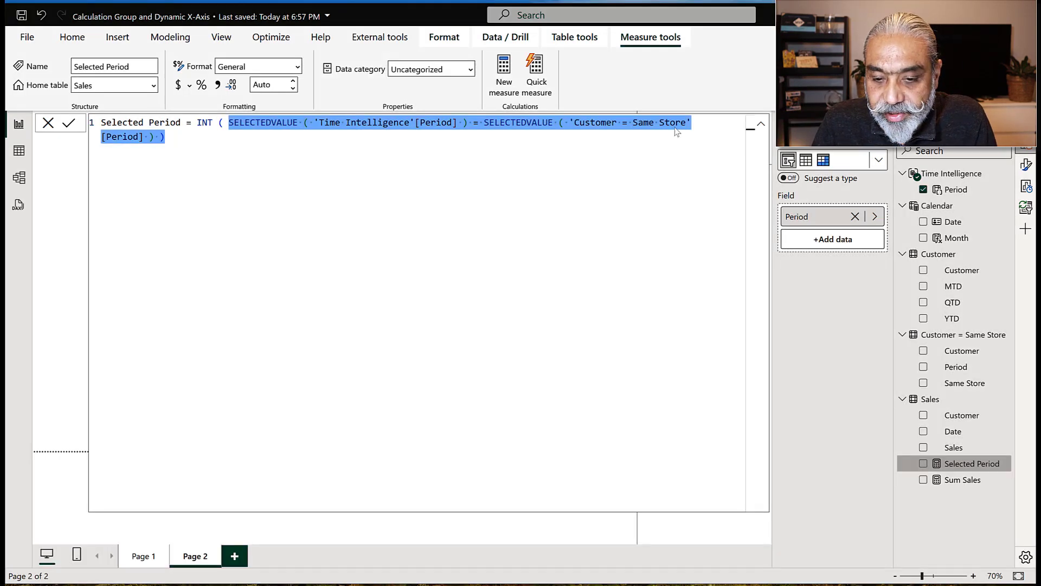
pyautogui.click(762, 124)
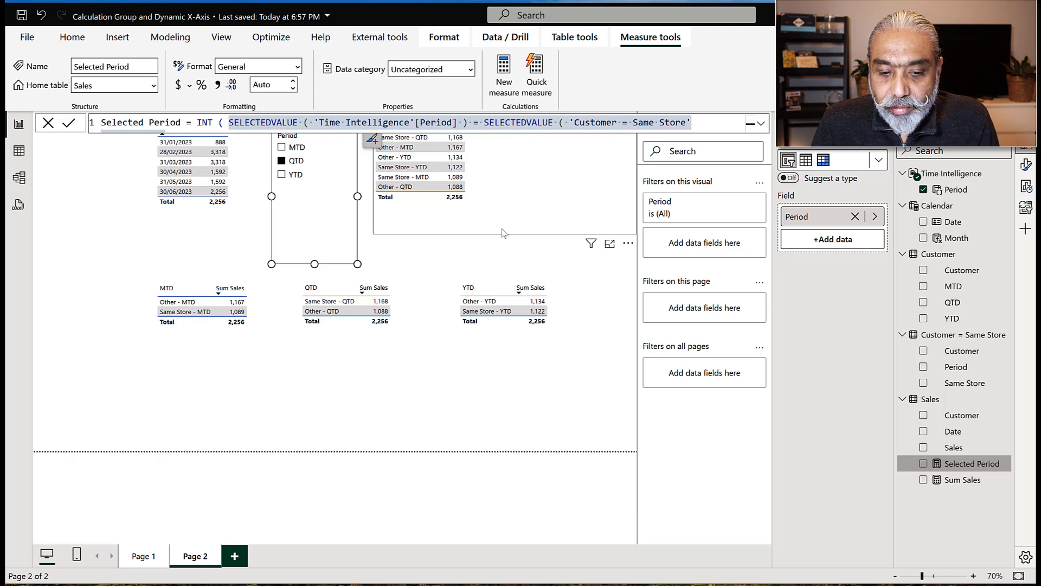
# Move the Same Store table down slightly and filter that visual to show items where Selected Period is 1.
pyautogui.moveTo(502, 235); pyautogui.dragTo(504, 265)
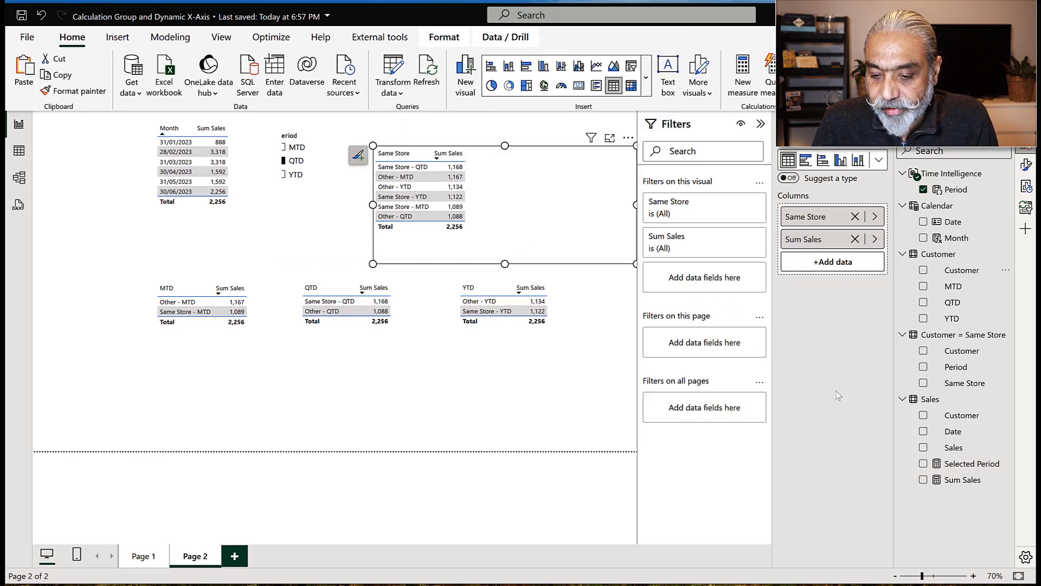
pyautogui.moveTo(985, 466); pyautogui.dragTo(712, 275)
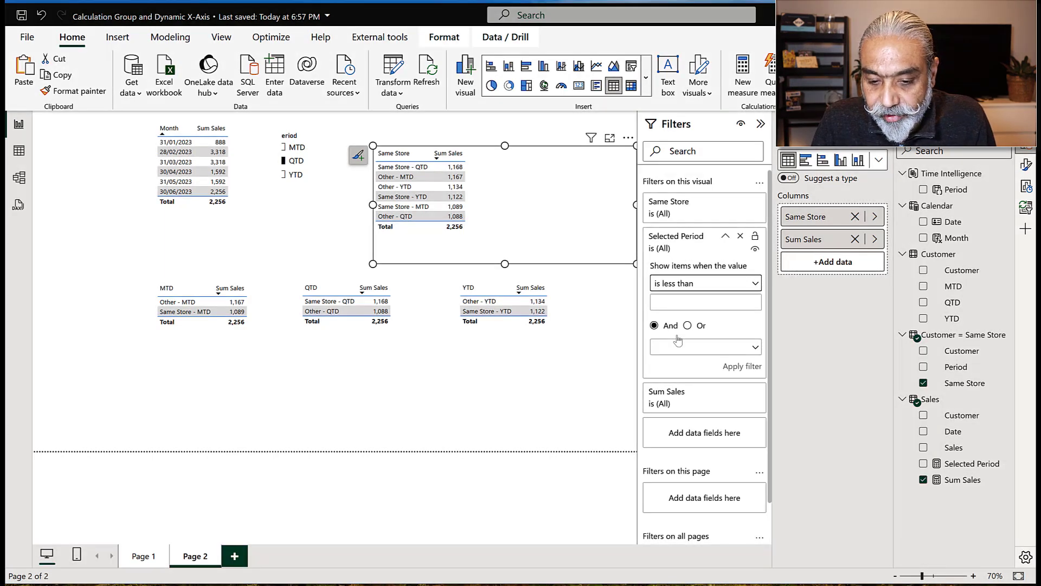
pyautogui.click(684, 283)
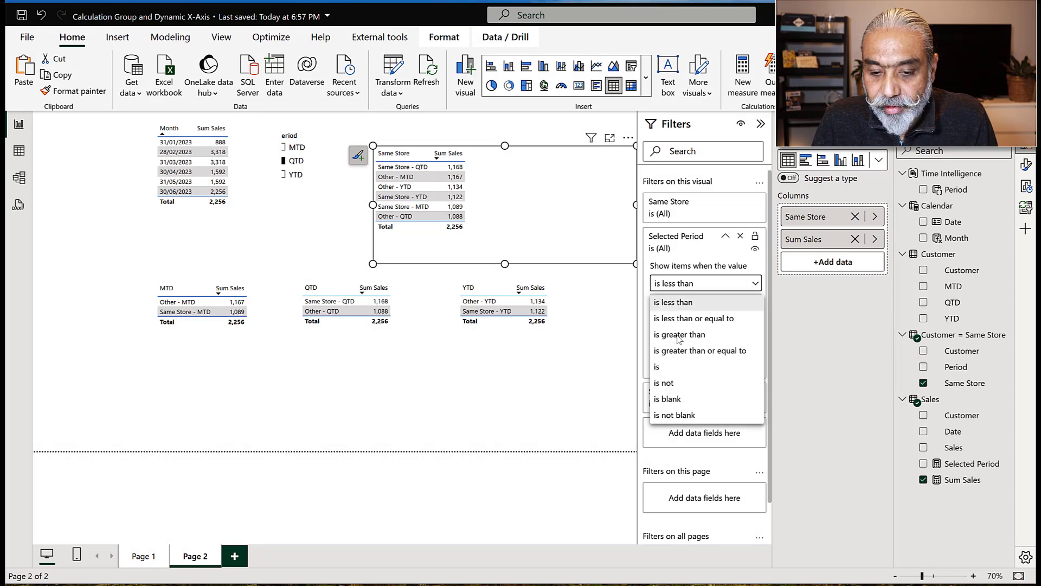
pyautogui.click(674, 368)
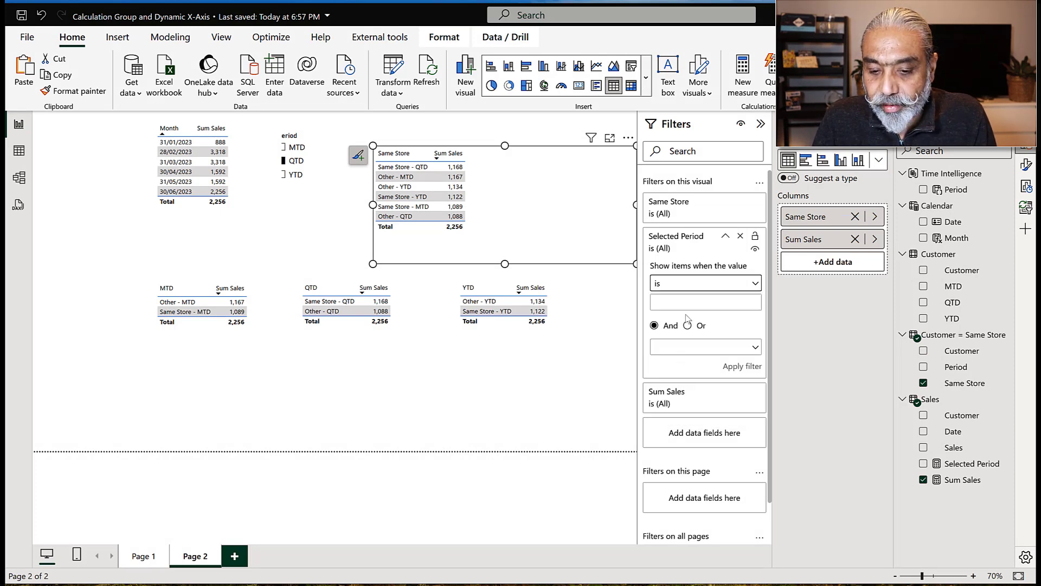
pyautogui.click(687, 309)
pyautogui.write('1')
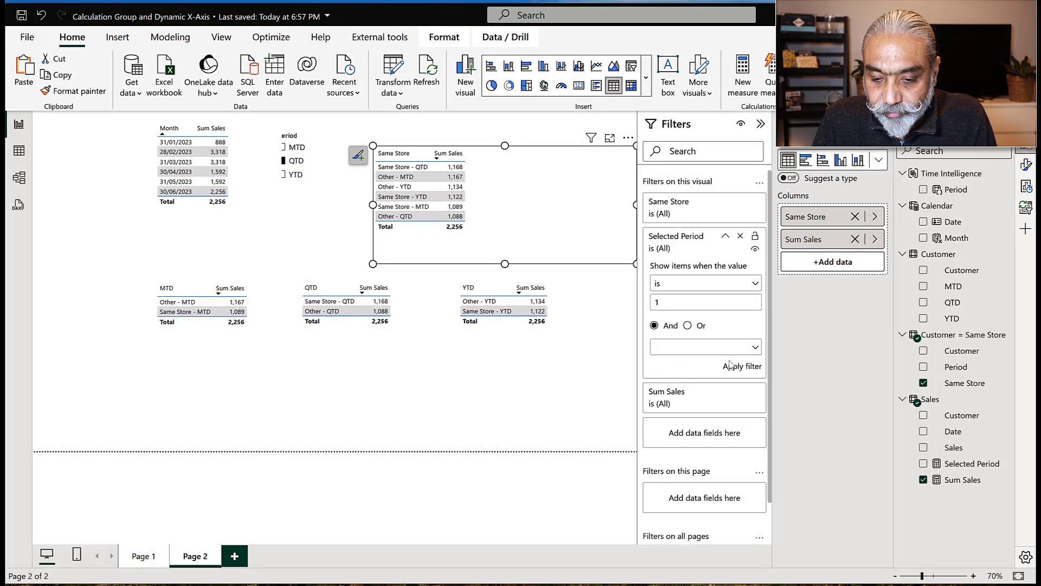
pyautogui.click(730, 369)
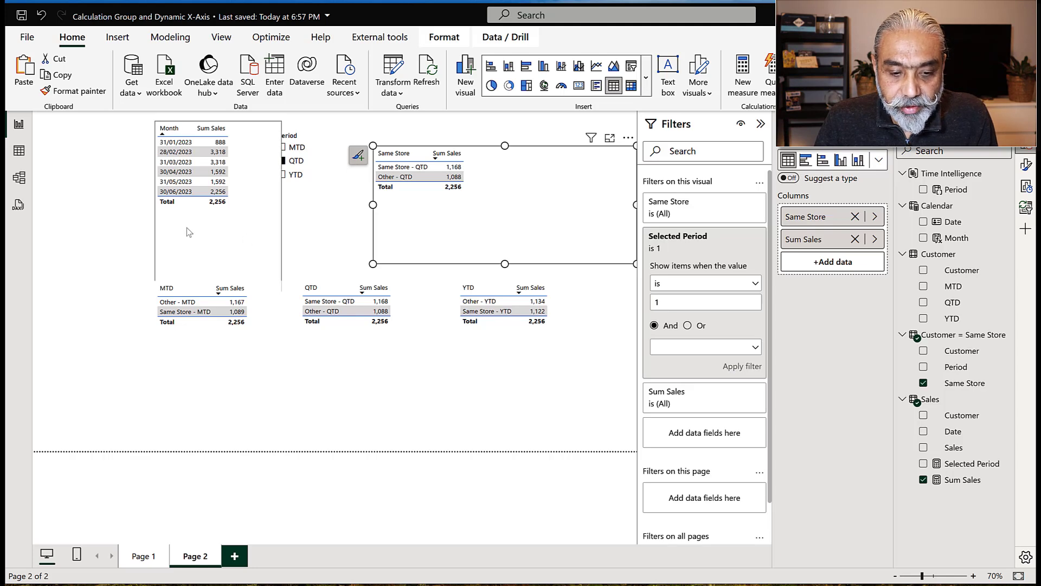
# Move the Month table left, clear of the Period slicer, and test the filtered Same Store table with MTD and YTD.
pyautogui.moveTo(181, 230); pyautogui.dragTo(170, 232)
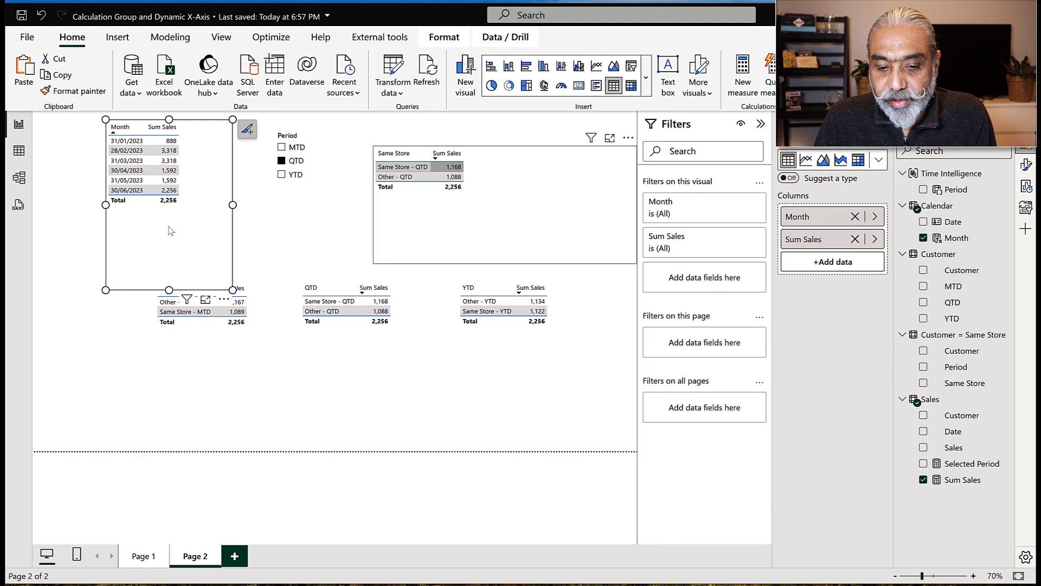
pyautogui.click(282, 148)
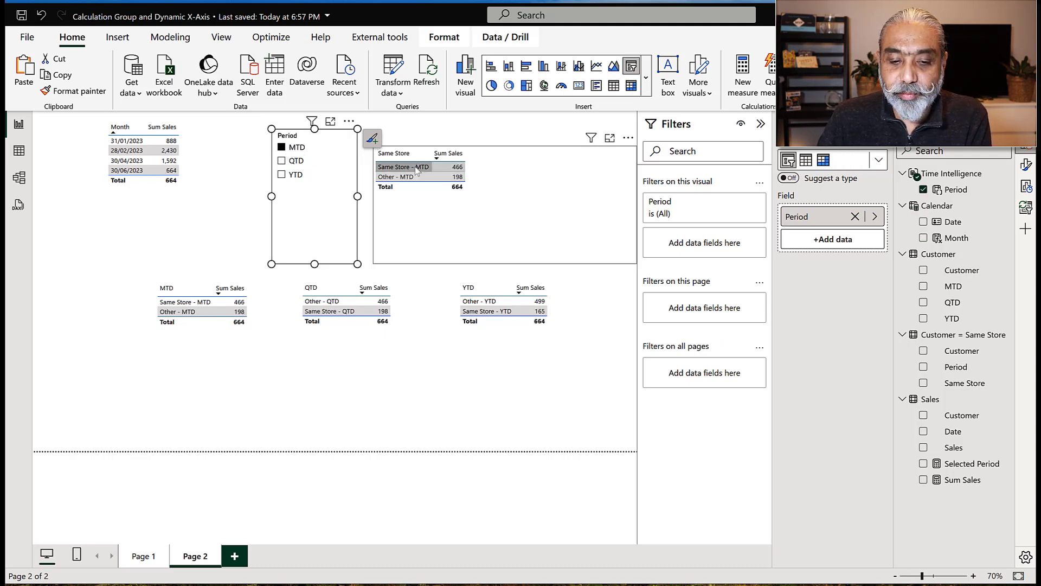
pyautogui.click(296, 176)
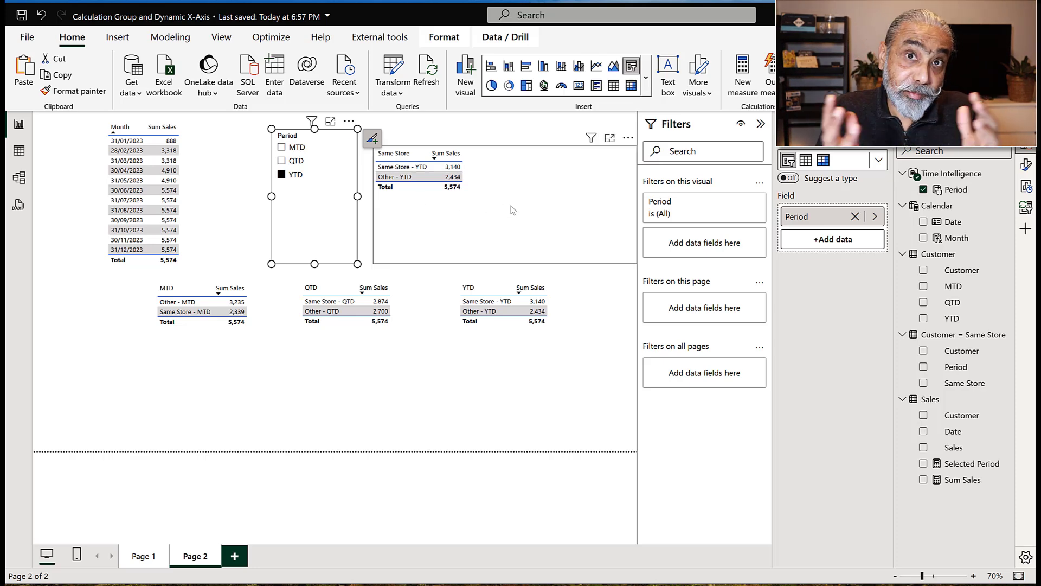
# Convert the Same Store table to a stacked column chart with Same Store as the legend, and shrink it to a narrow visual.
pyautogui.click(588, 205)
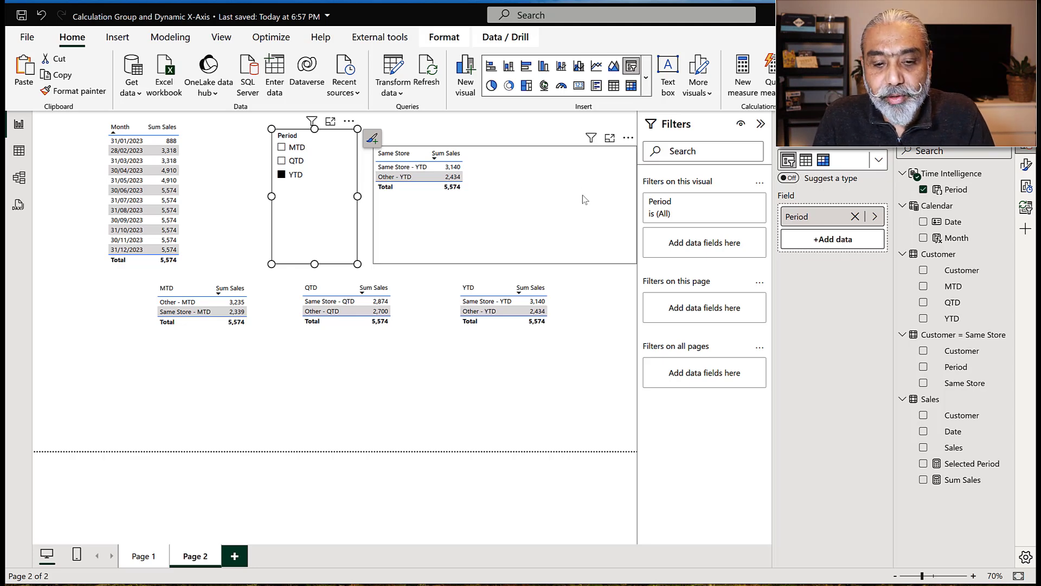
pyautogui.click(508, 67)
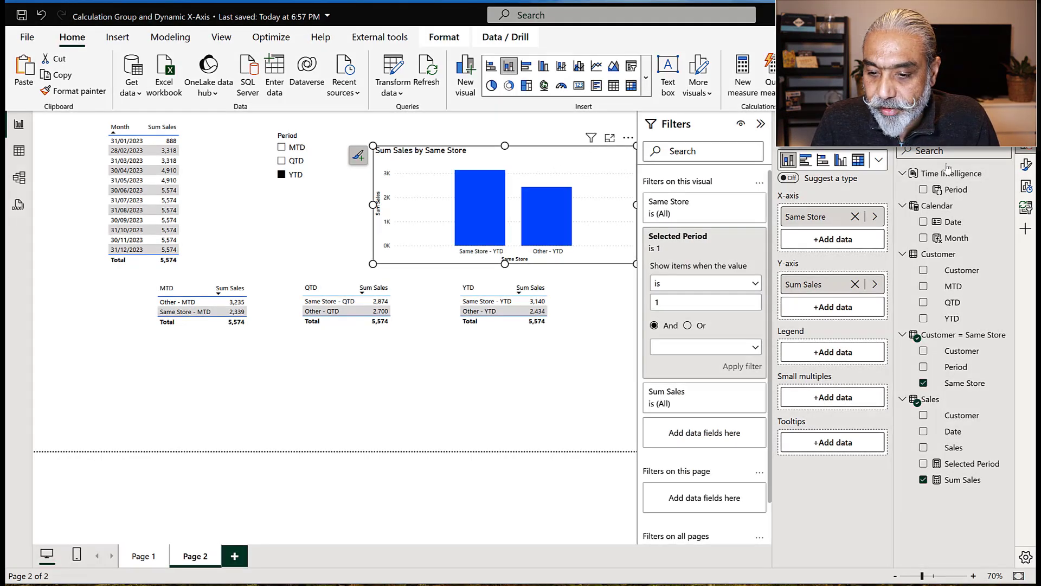
pyautogui.click(1027, 166)
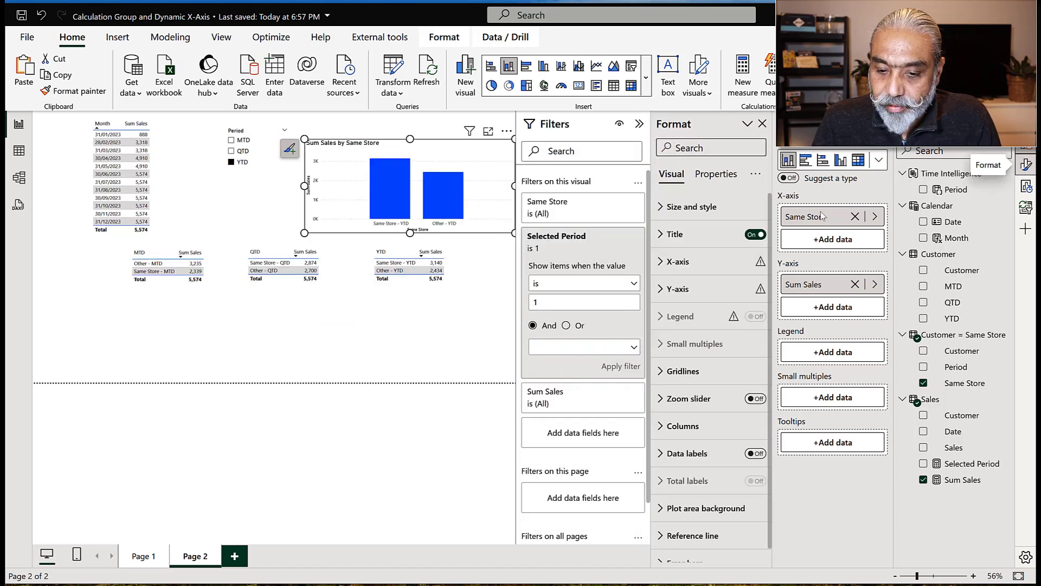
pyautogui.moveTo(807, 217); pyautogui.dragTo(817, 356)
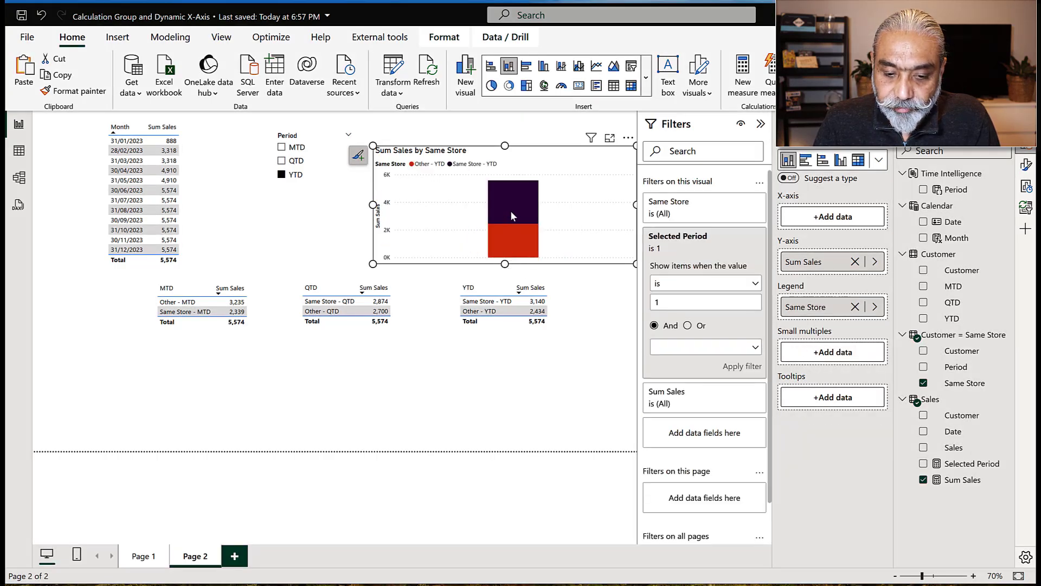
pyautogui.moveTo(505, 263); pyautogui.dragTo(528, 208)
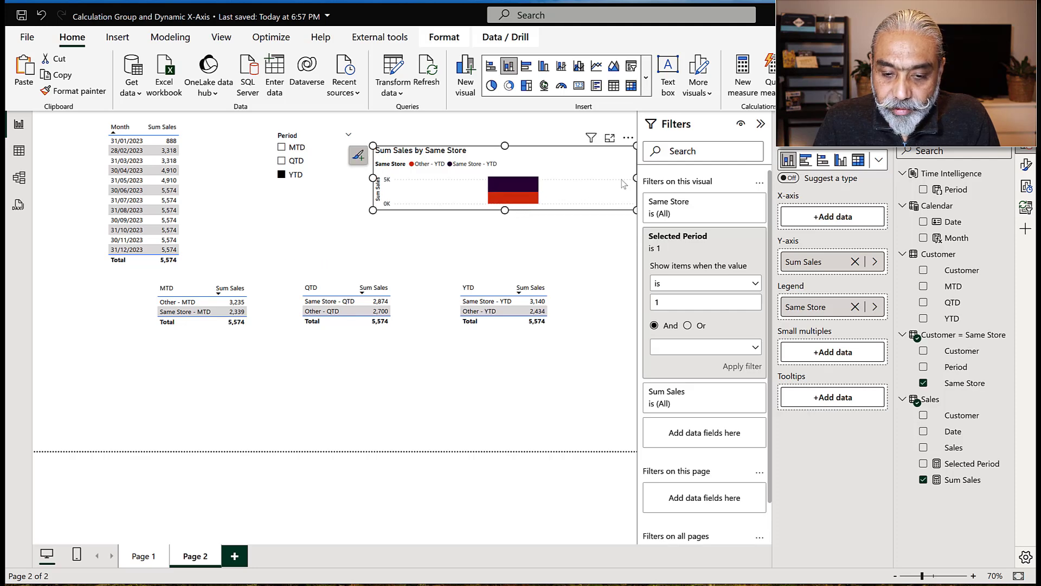
pyautogui.moveTo(477, 181); pyautogui.dragTo(458, 253)
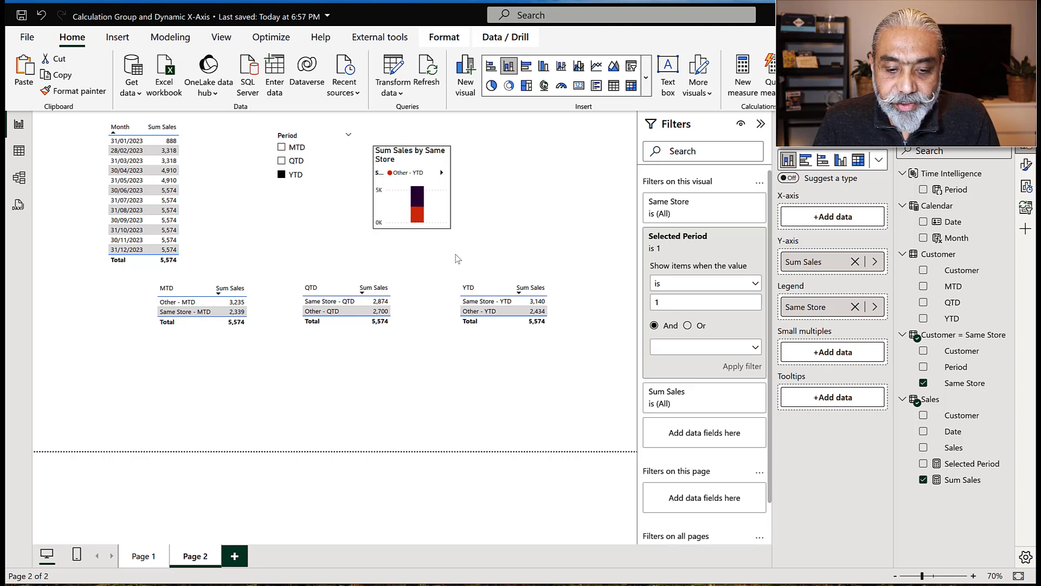
# Select QTD and MTD in the Period slicer in turn, inspecting the stacked column's segment details for each period.
pyautogui.click(296, 162)
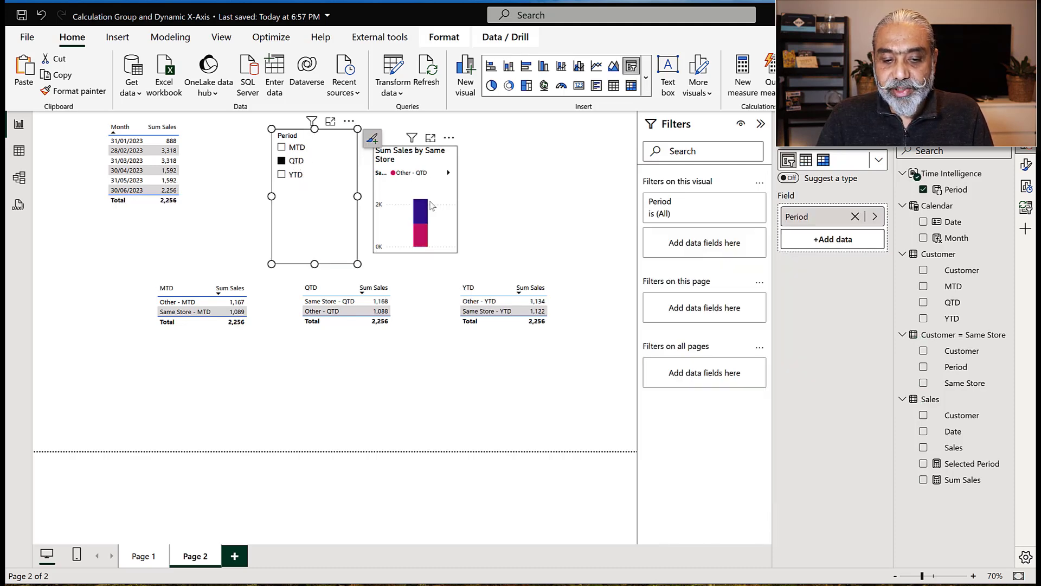
pyautogui.moveTo(432, 205)
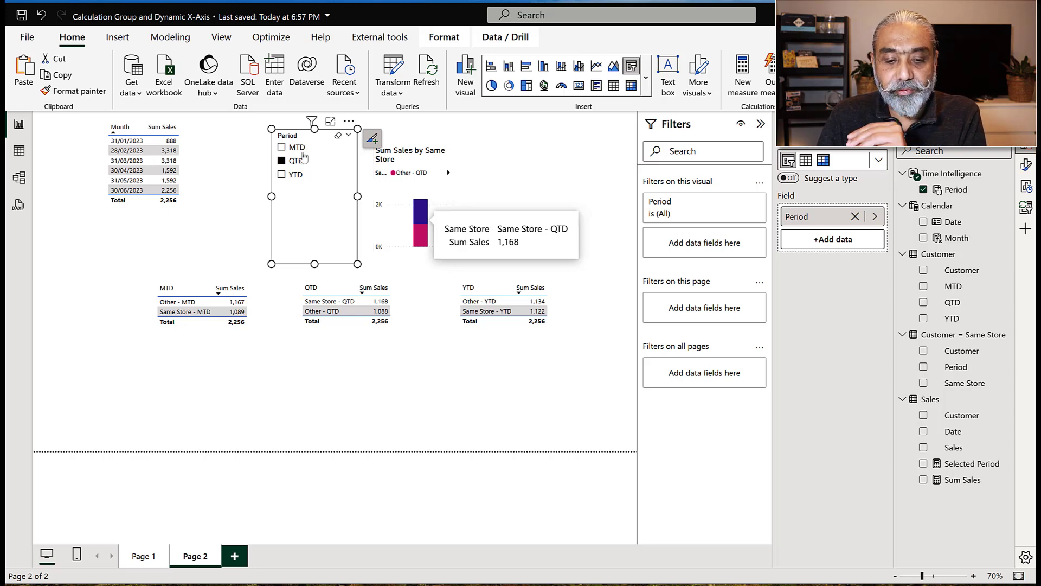
pyautogui.click(282, 148)
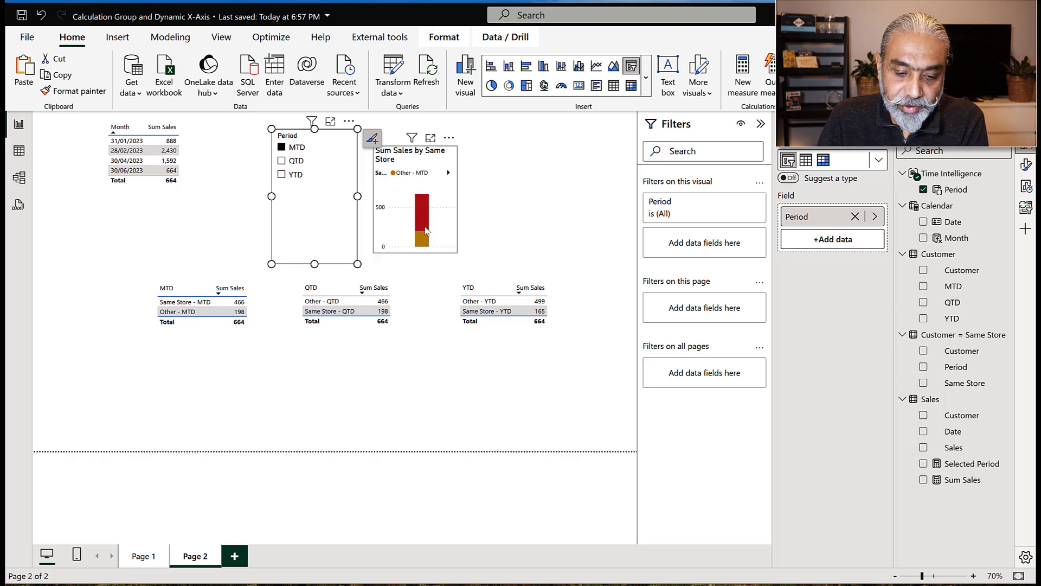
pyautogui.moveTo(426, 230)
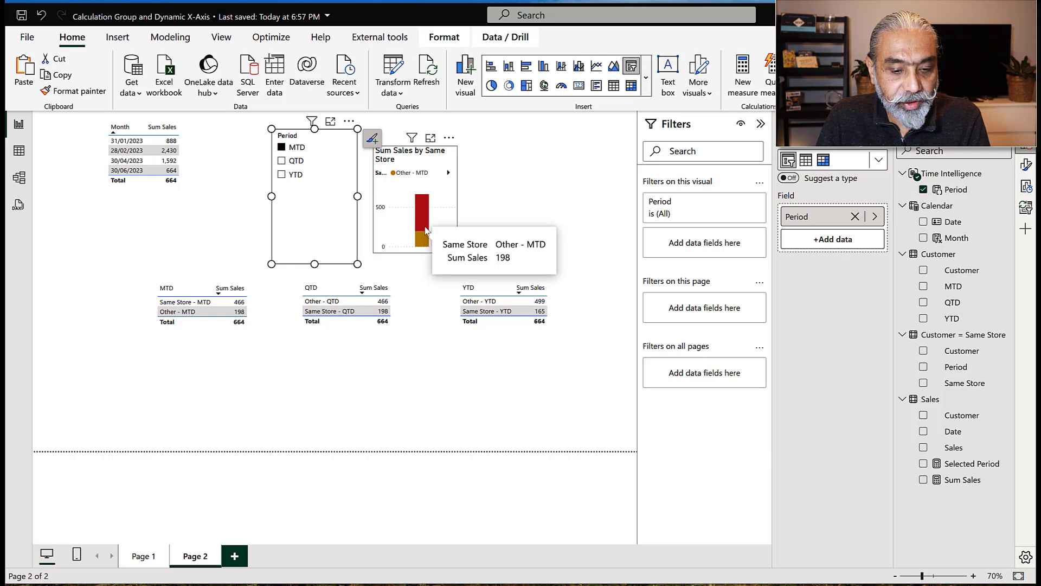